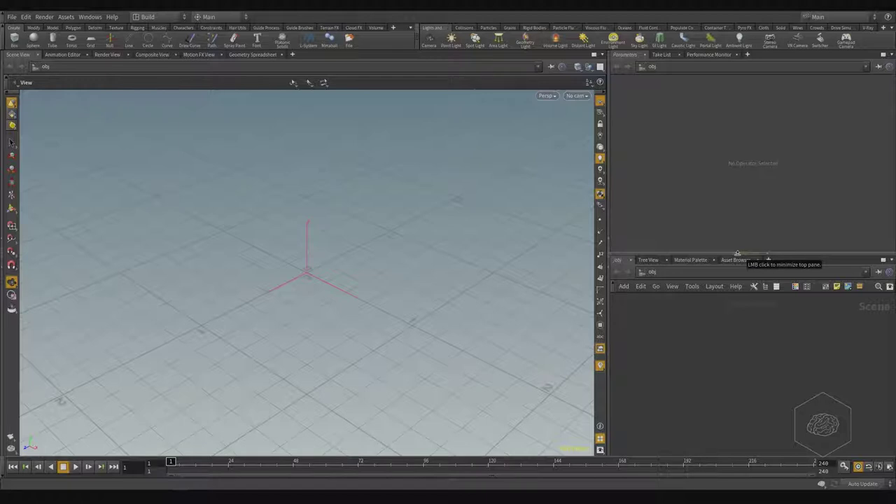
Collapse the parameters pane and add a Geometry object to the scene network.
left_click(737, 254)
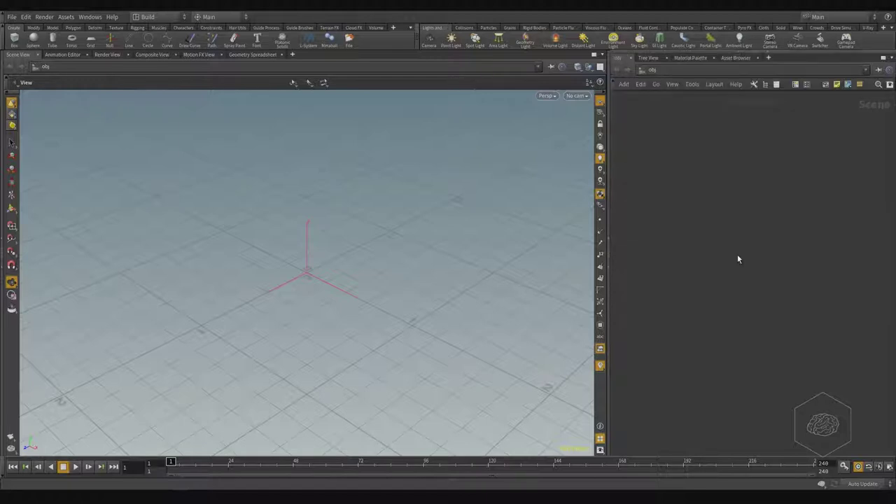
key("Tab")
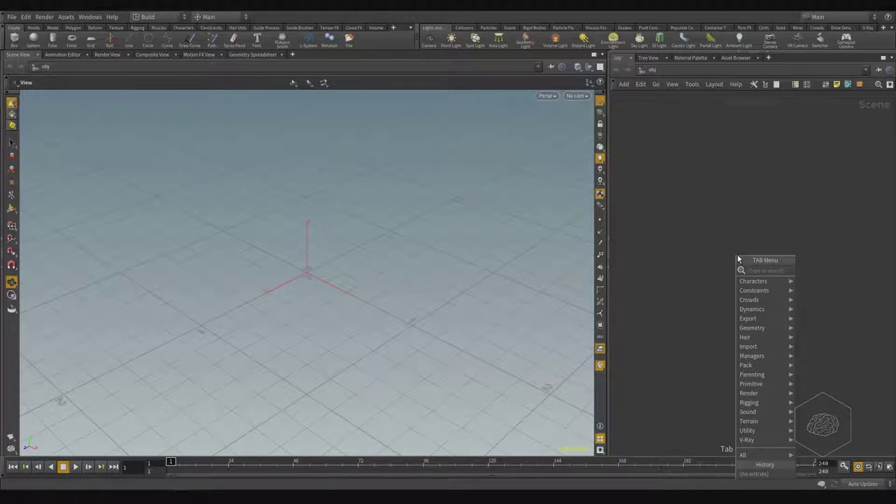
type("geome")
key("Return")
left_click(737, 255)
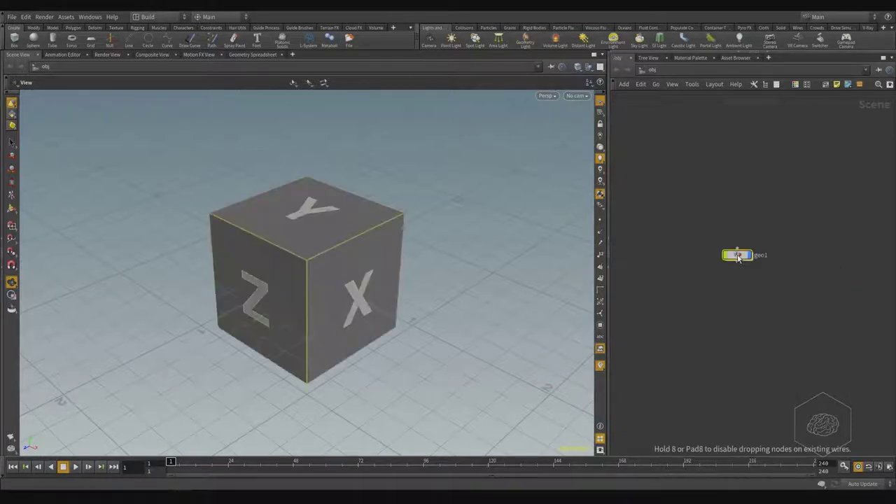
Delete the default file node inside the geometry object and widen the network editor.
key("Return")
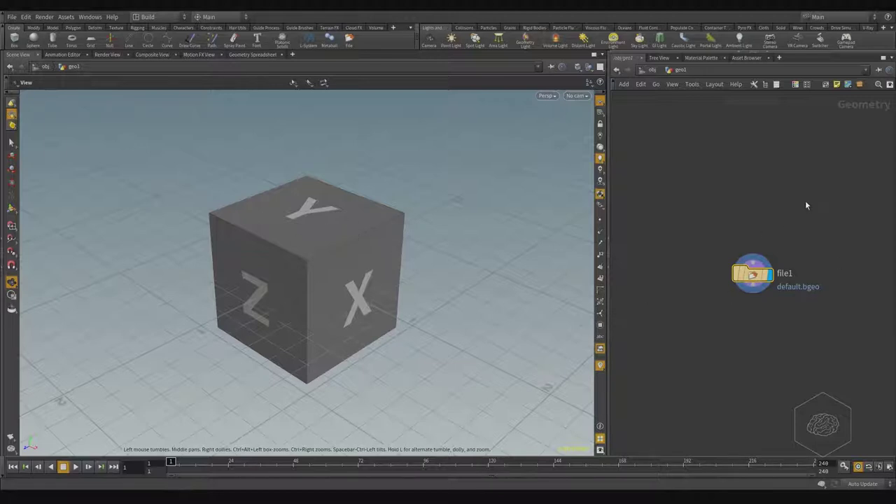
key("Delete")
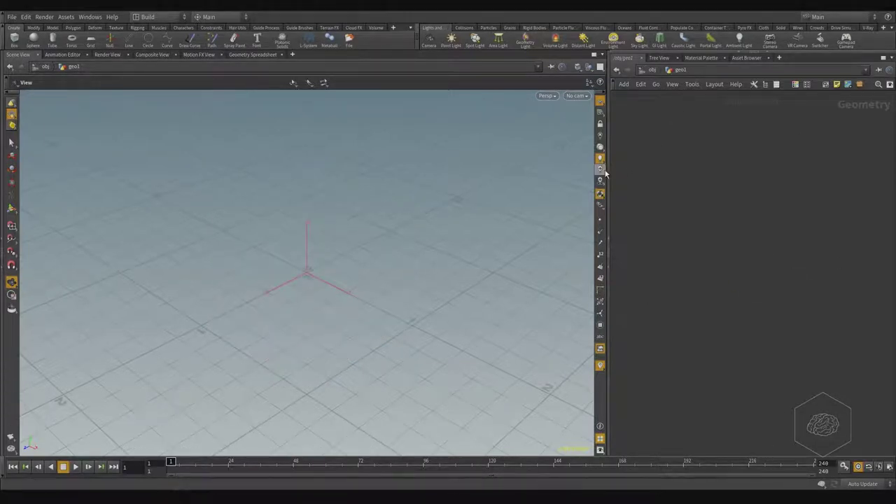
left_click_drag(607, 173, 491, 173)
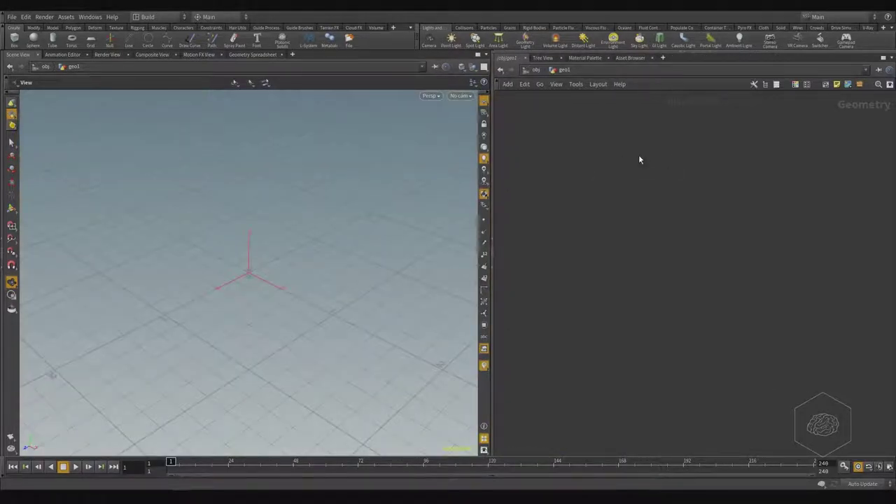
Add a Sphere node to the geometry network.
key("Tab")
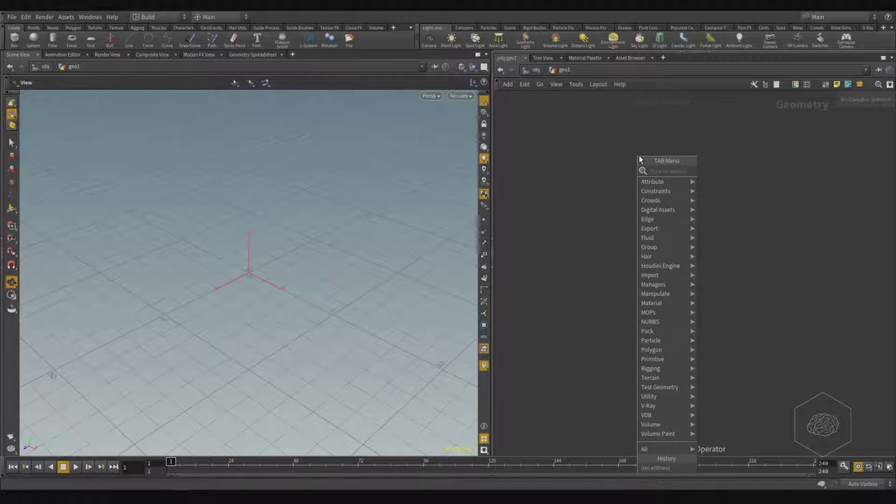
key("Tab")
key("Tab")
type("sphe")
key("Return")
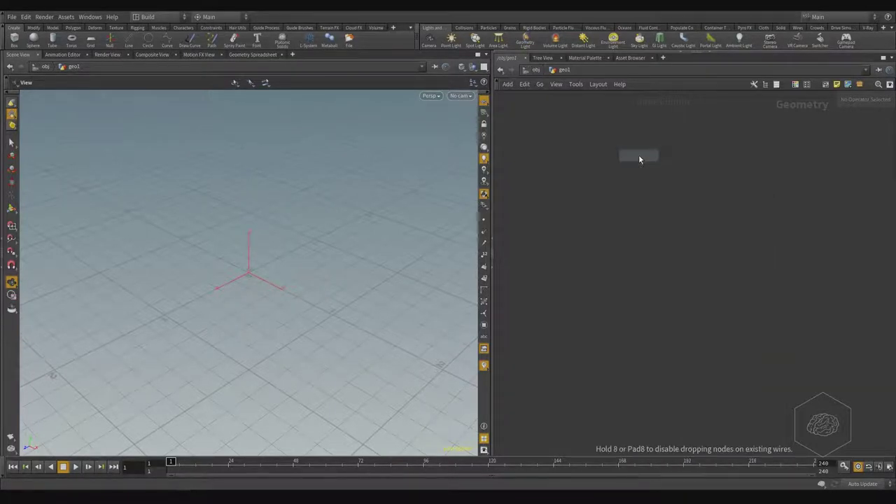
left_click(638, 154)
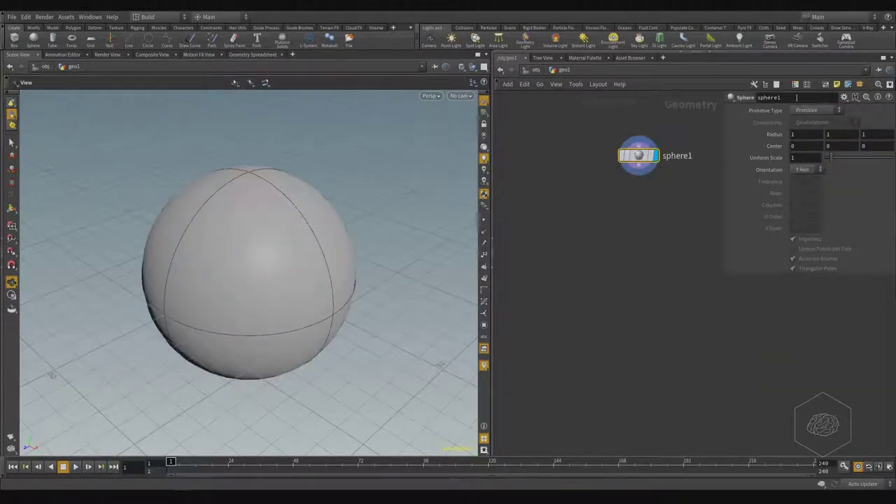
Set the sphere's primitive type to Polygon and turn on point display in the viewport.
left_click(815, 110)
left_click(812, 138)
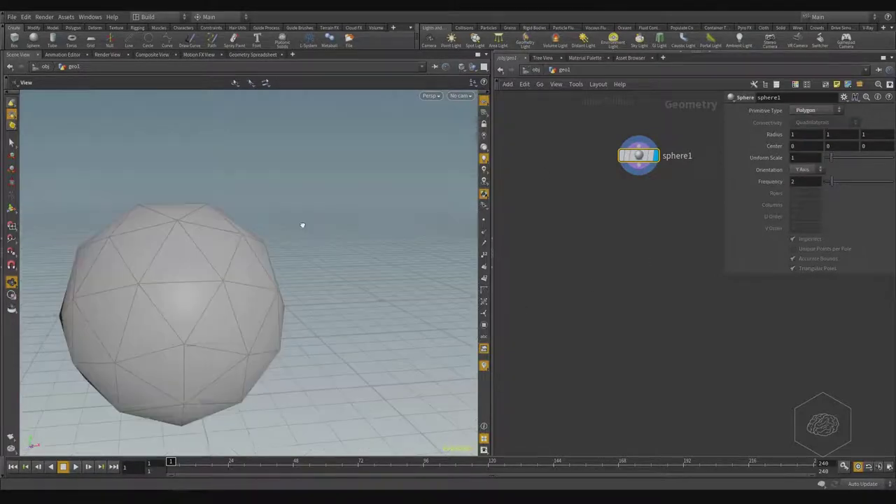
left_click_drag(301, 224, 166, 286)
right_click_drag(166, 286, 224, 230)
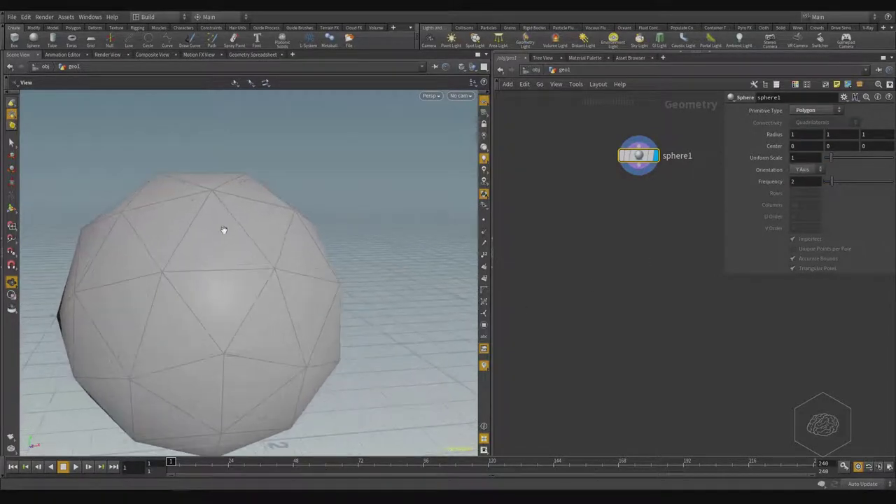
middle_click_drag(206, 273, 302, 247)
left_click(484, 220)
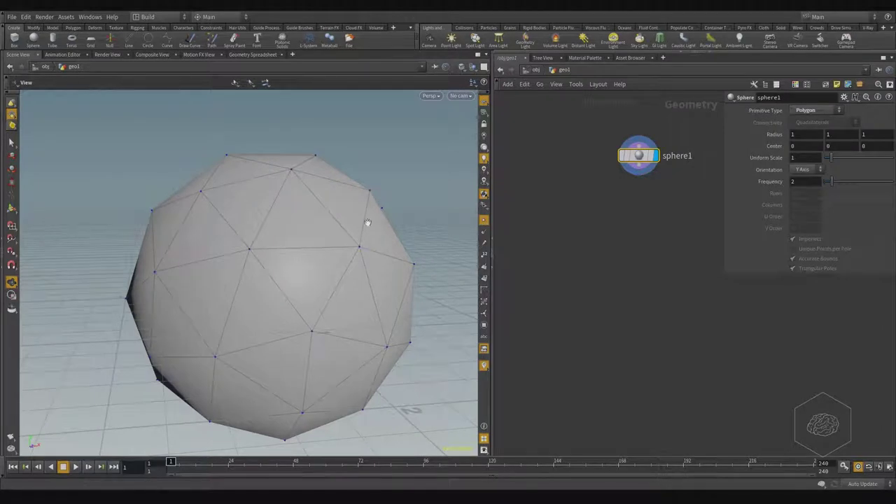
middle_click_drag(669, 212, 642, 245)
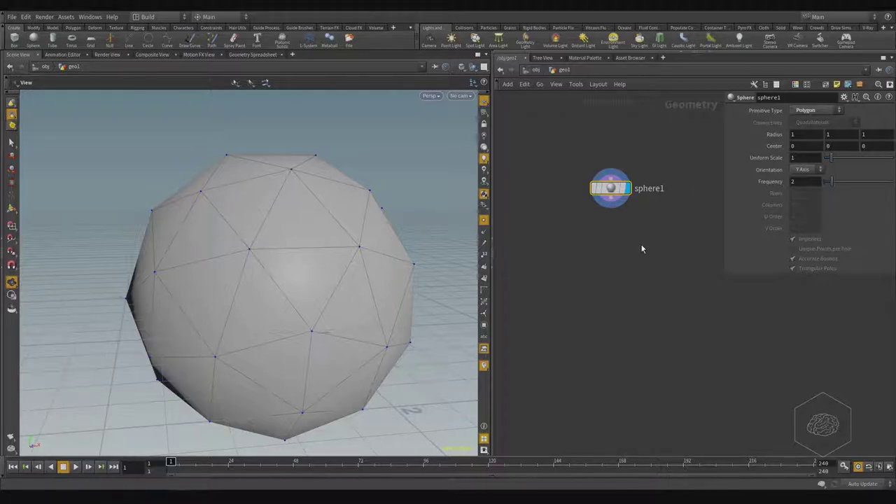
key("Tab")
type("pack")
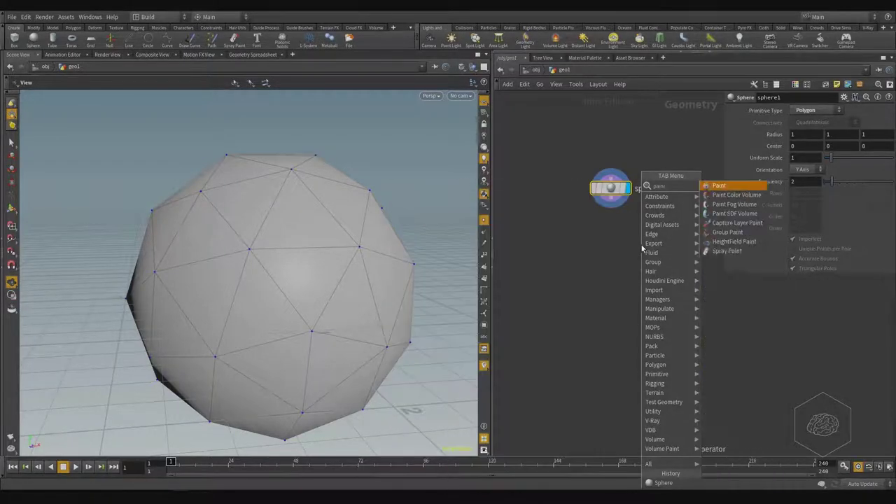
key("Return")
left_click(643, 248)
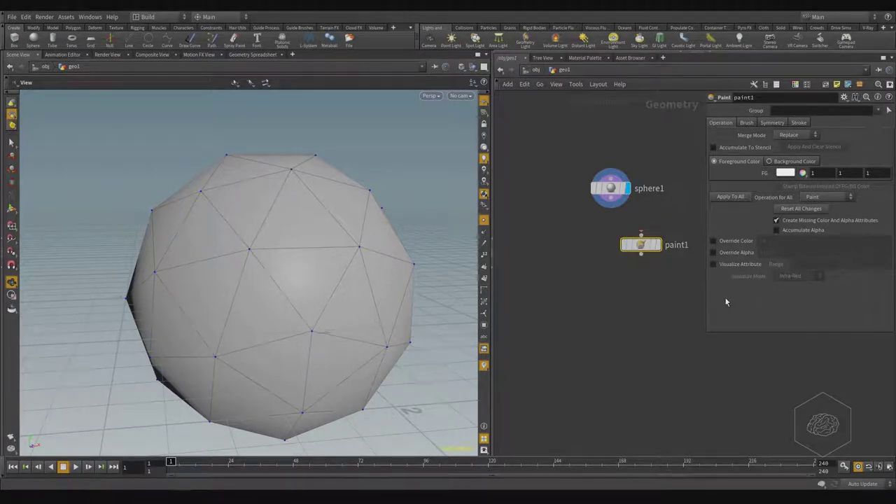
key("Delete")
key("Tab")
key("Escape")
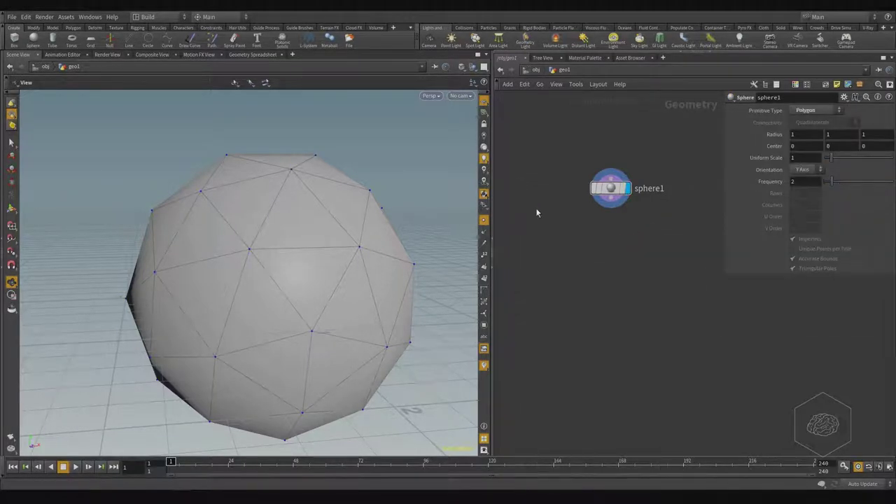
Search the node list for "group" and look through the available group operators.
key("Tab")
type("group")
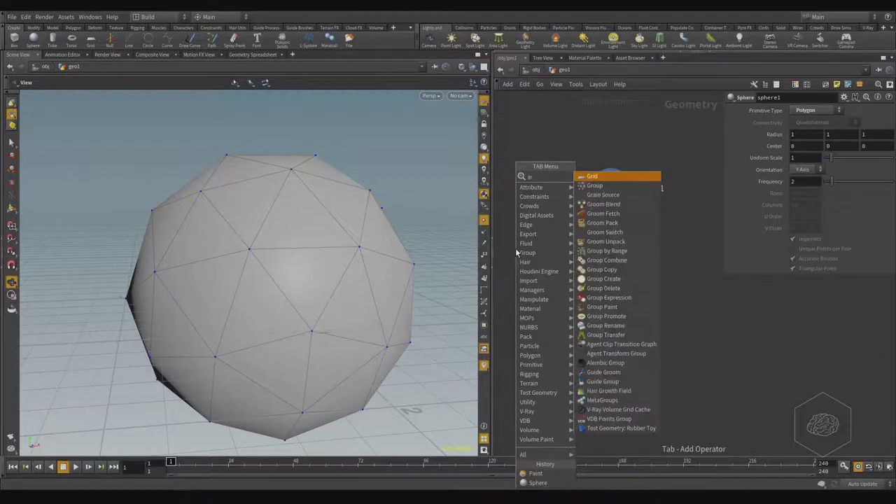
key("Down")
key("Down")
key("Down")
key("Down")
key("Down")
key("Down")
key("Down")
key("Down")
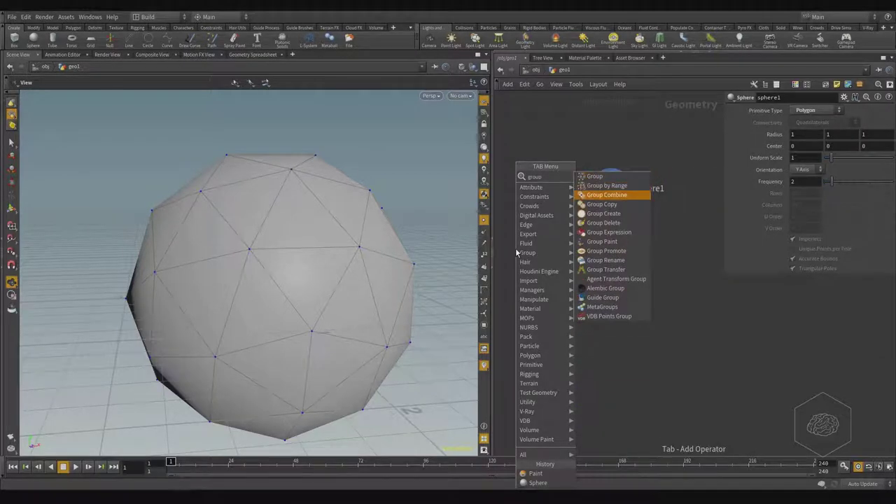
key("Down")
key("Down")
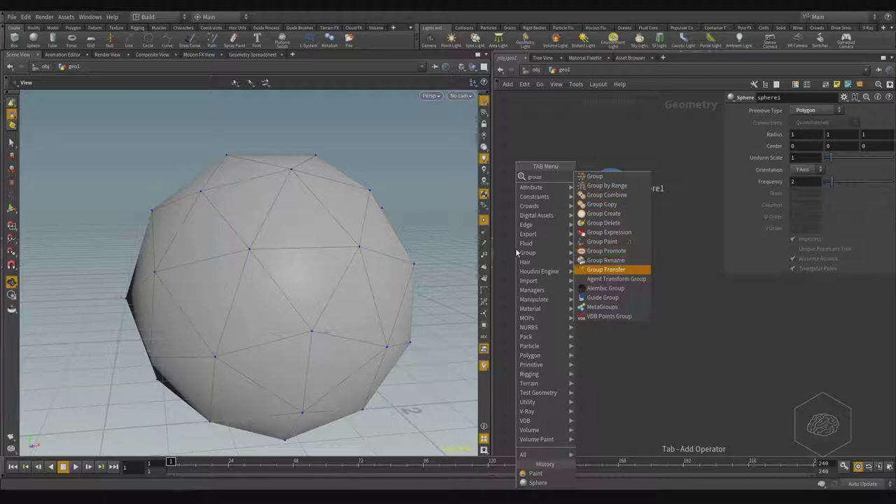
key("Up")
key("Up")
key("Up")
key("Up")
key("Up")
key("Up")
key("Up")
key("Up")
key("Up")
key("Up")
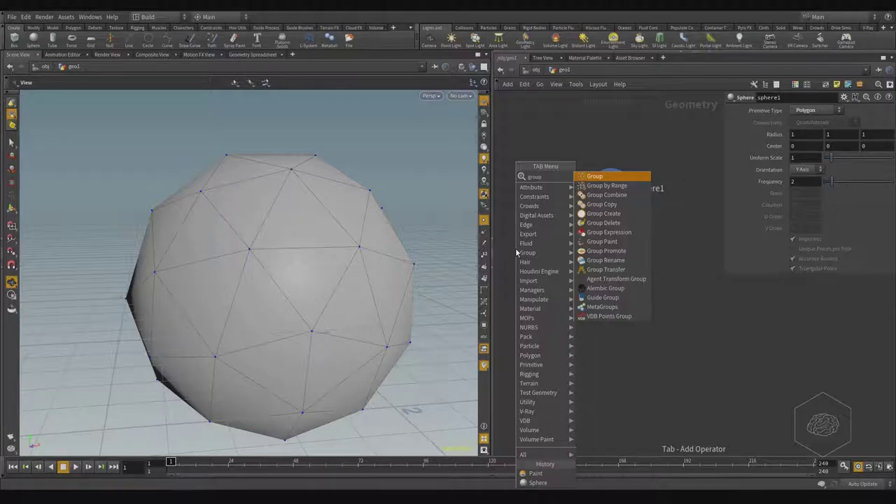
key("Down")
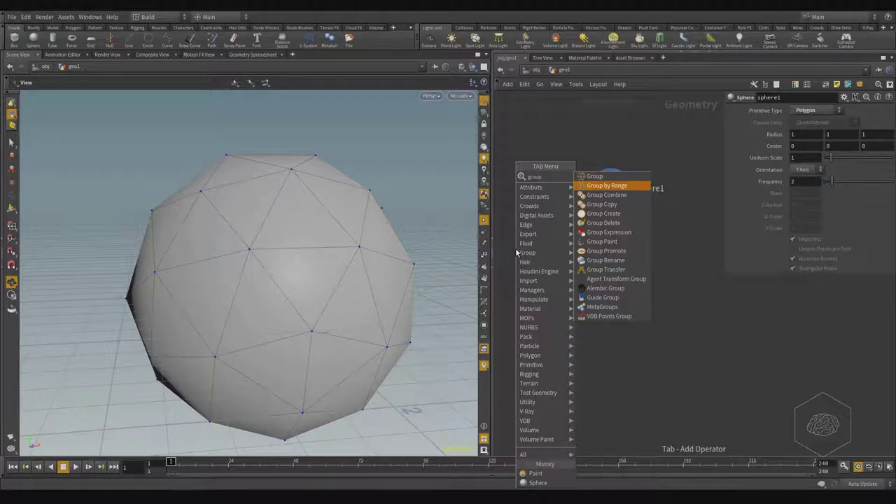
key("Up")
key("Down")
key("Down")
key("Up")
key("Up")
key("Up")
key("Up")
key("Up")
key("Up")
key("Up")
key("Up")
key("Up")
key("Up")
key("Up")
key("Up")
key("Up")
key("Up")
key("Up")
key("Up")
key("Up")
key("Up")
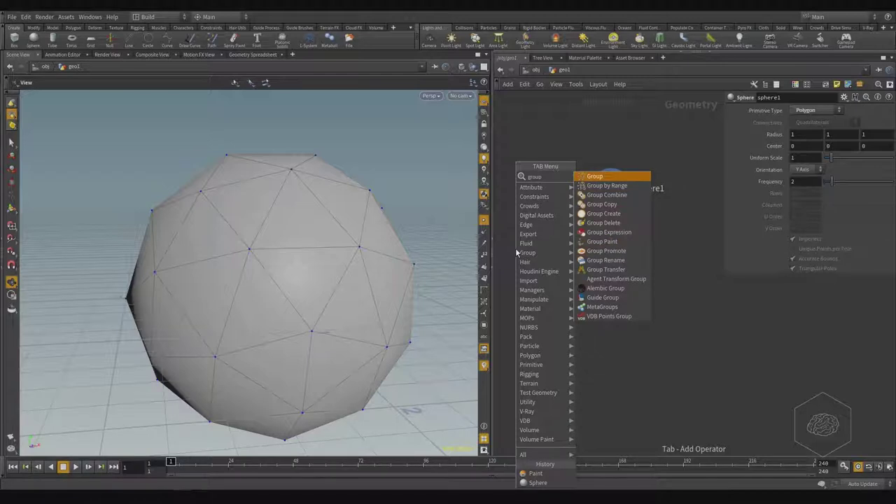
Add a Group Create node to the network near the sphere node.
key("Down")
key("Down")
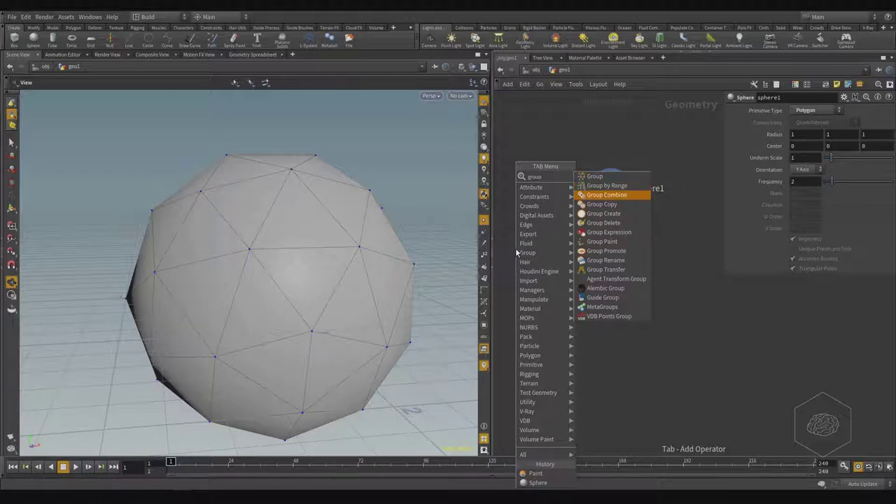
key("Down")
key("Down")
key("Down")
key("Up")
key("Up")
key("Up")
key("Return")
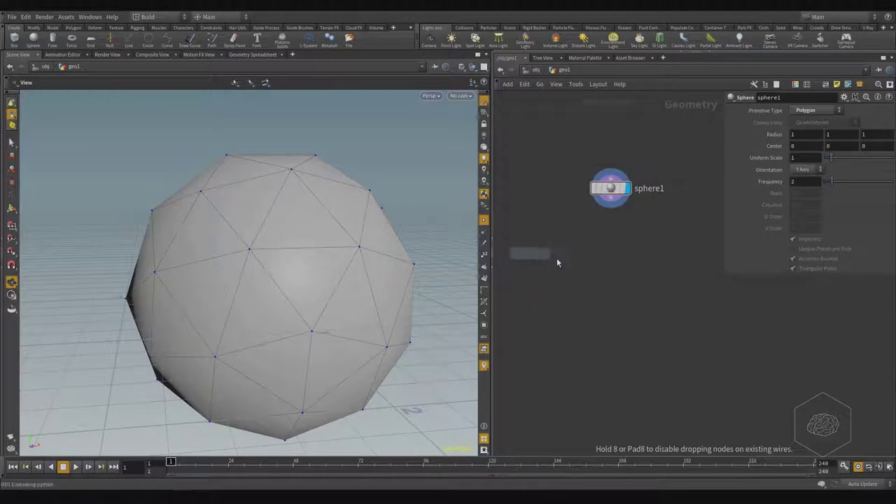
left_click(575, 259)
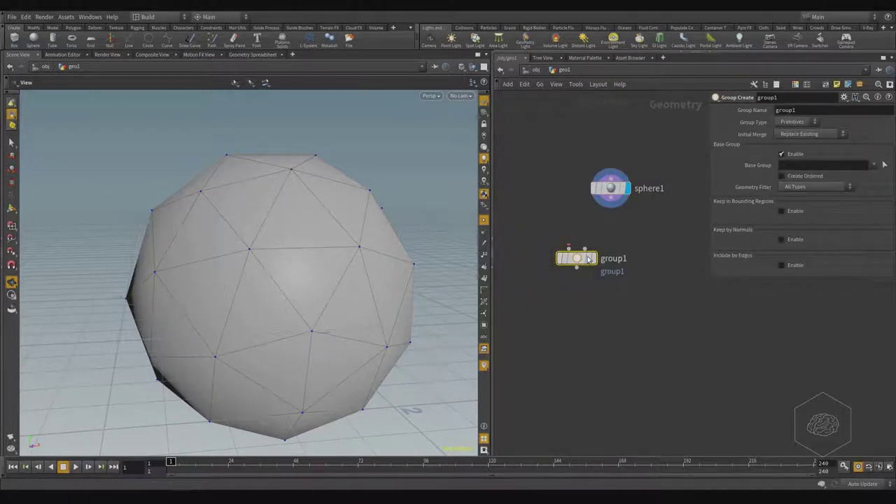
Move the group node directly below the sphere node.
left_click_drag(665, 235, 547, 287)
scroll(547, 253, "up", 2)
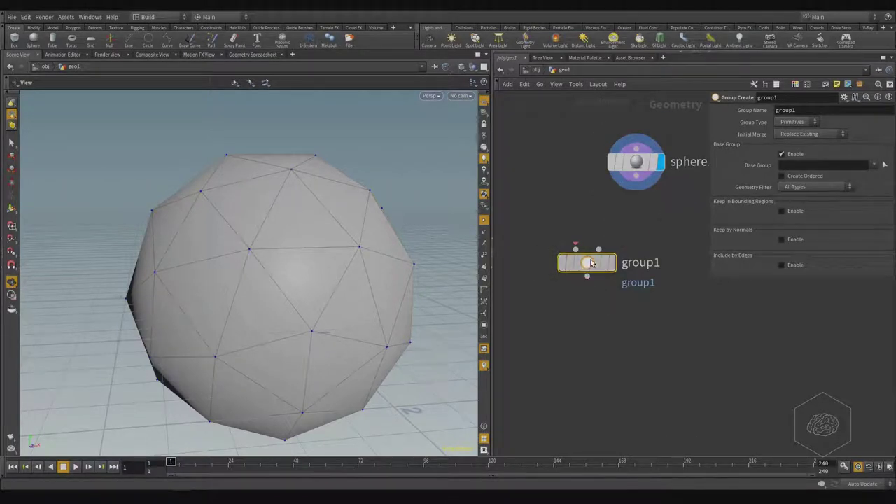
left_click_drag(587, 265, 635, 276)
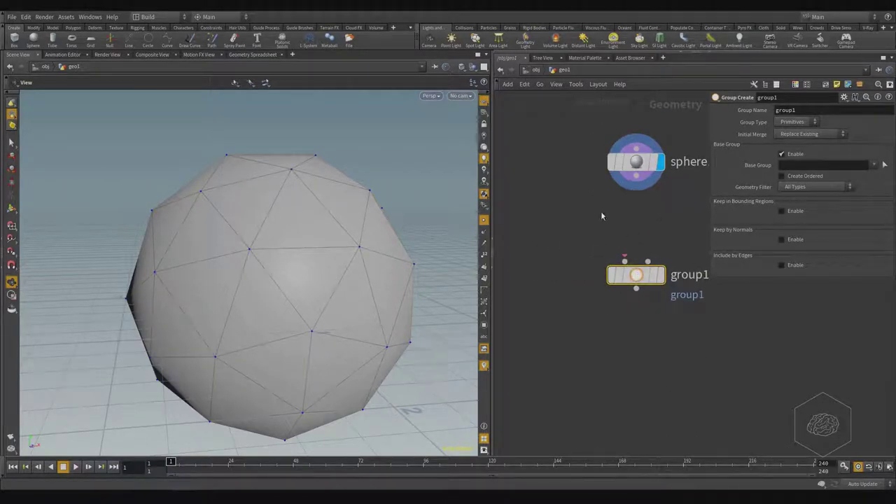
middle_click_drag(851, 324, 838, 338)
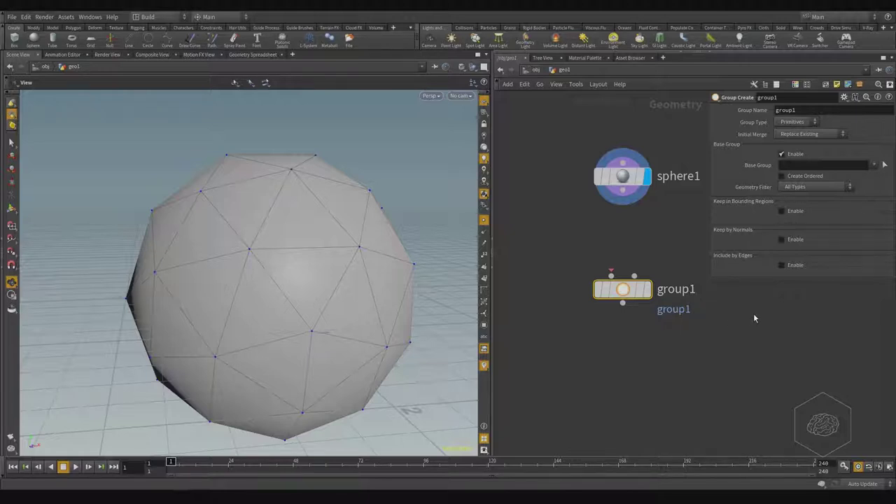
mouse_move(624, 289)
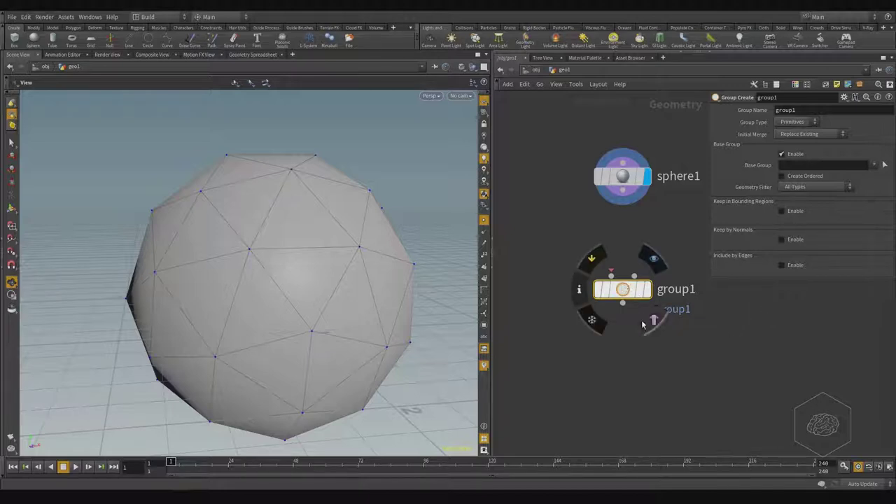
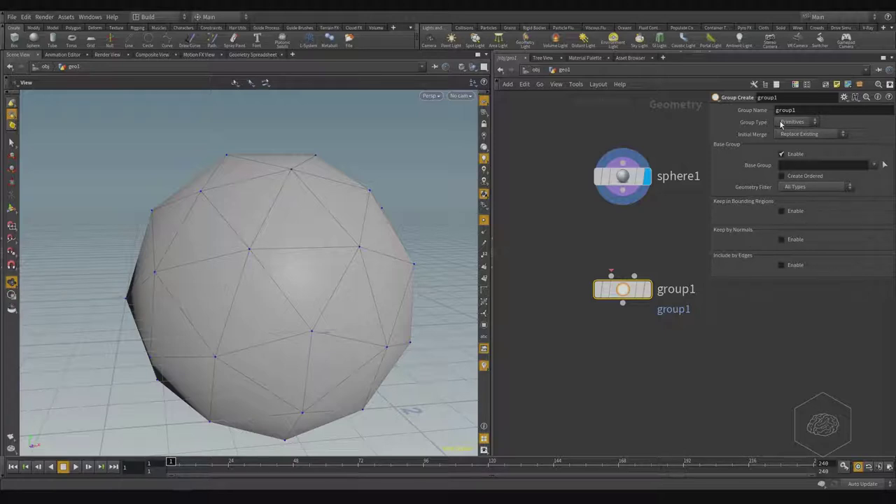
Select the sphere node and activate the Select tool in the viewport.
left_click(622, 175)
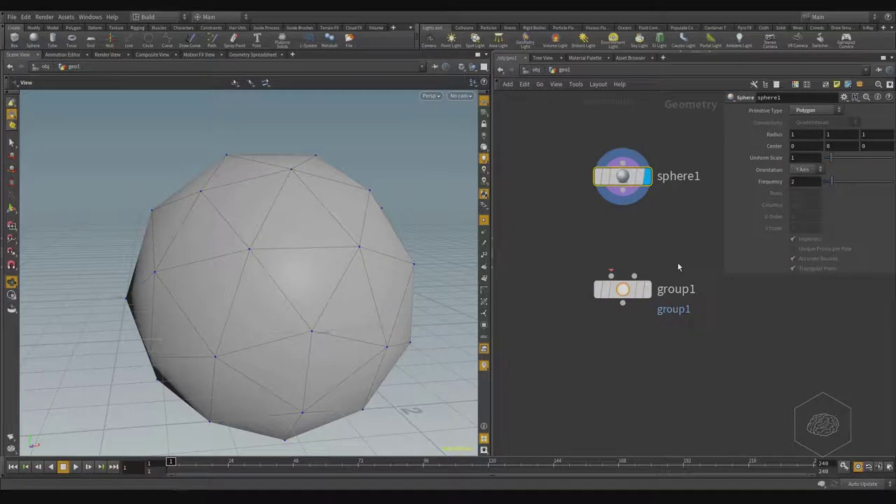
left_click_drag(459, 160, 364, 168)
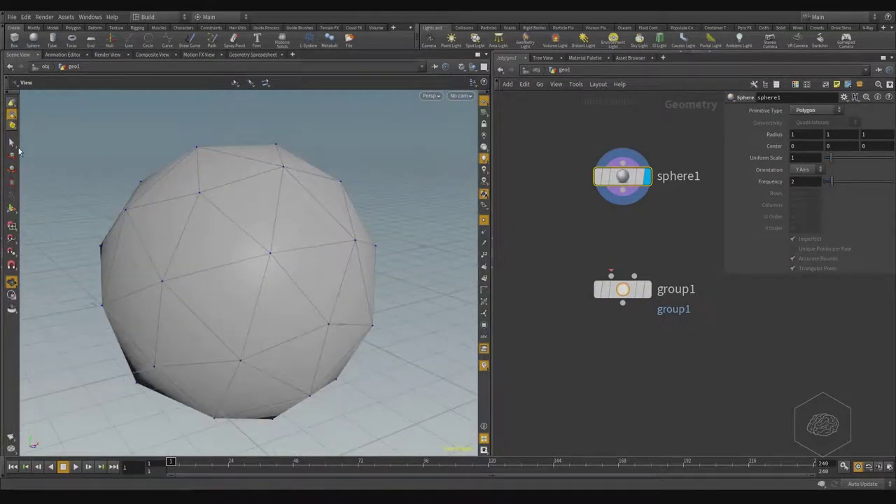
left_click(12, 143)
left_click_drag(389, 133, 80, 454)
left_click_drag(419, 282, 398, 269, "alt")
left_click(397, 241)
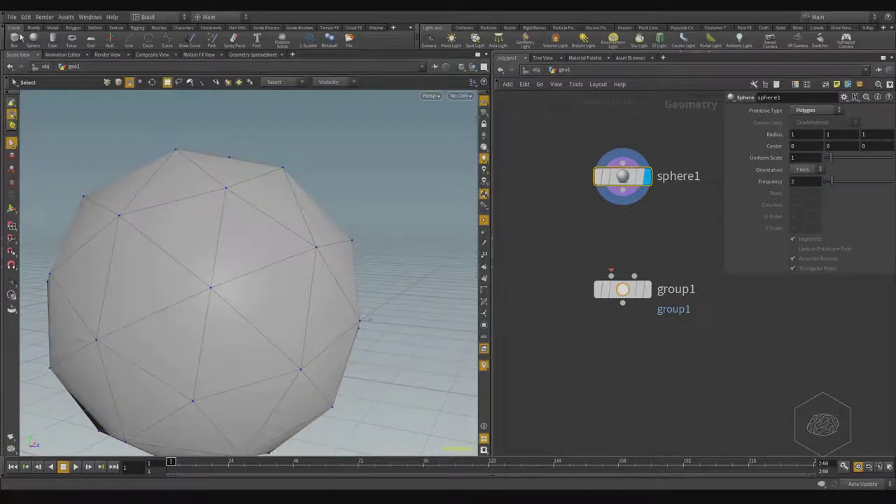
left_click(313, 230)
left_click(298, 224, "shift")
key("n")
left_click(396, 204)
Select several triangular faces spread over the visible side of the sphere.
left_click(258, 240)
left_click(274, 294, "shift")
left_click(344, 299, "shift")
left_click(130, 255, "shift")
left_click(156, 165, "shift")
left_click_drag(322, 408, 390, 299, "alt")
key("Escape")
left_click_drag(327, 261, 350, 279)
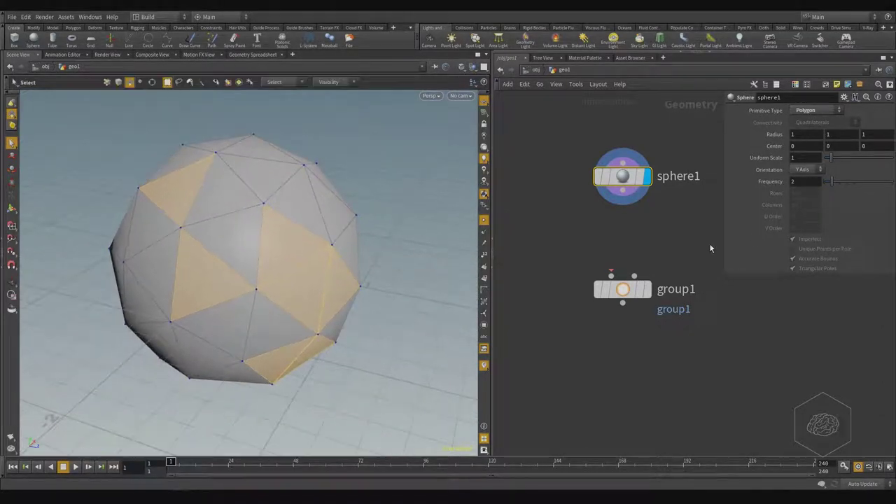
Create a Group node in the viewport from the selected faces of the sphere.
key("Tab")
type("group")
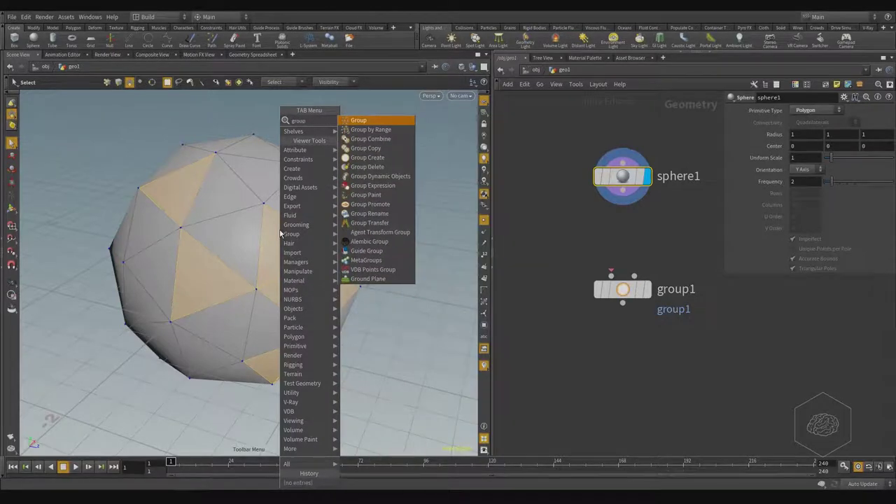
key("Return")
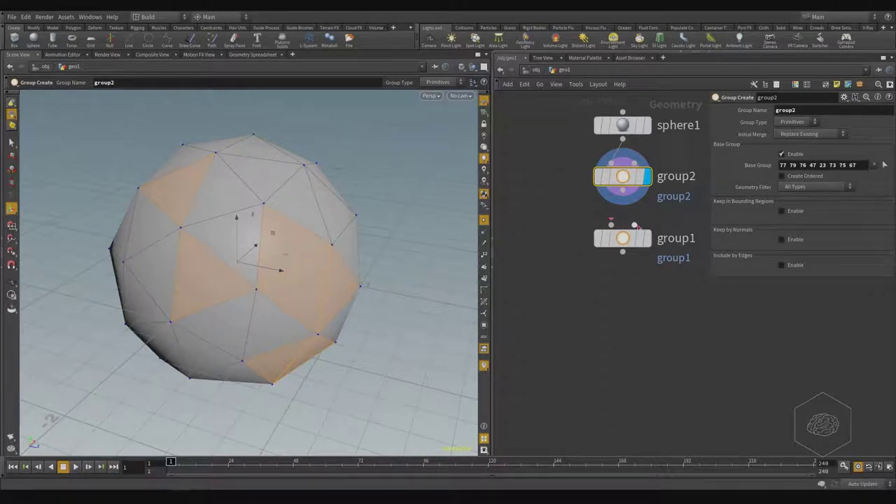
Connect sphere1 to group1 and arrange group1 and group2 as separate branches below the sphere.
left_click_drag(636, 238, 592, 300)
middle_click_drag(633, 263, 607, 325)
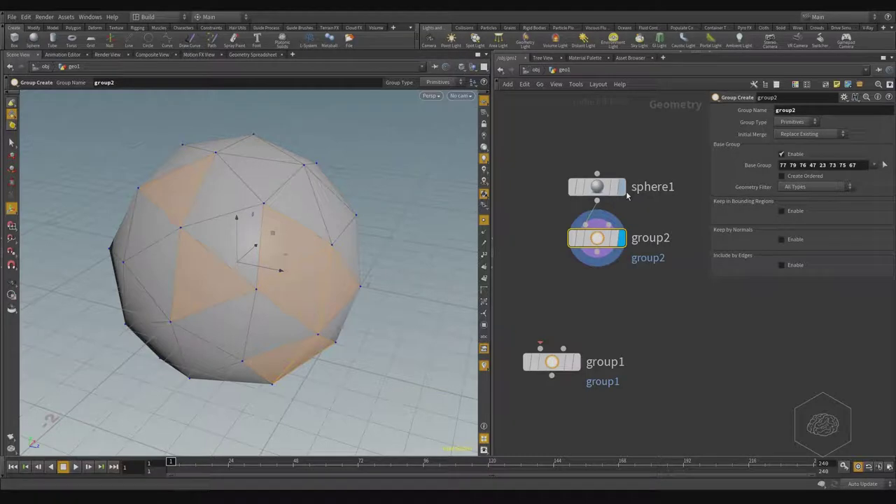
middle_click_drag(595, 332, 645, 257)
left_click(590, 268)
left_click(651, 122)
left_click_drag(647, 163, 778, 300)
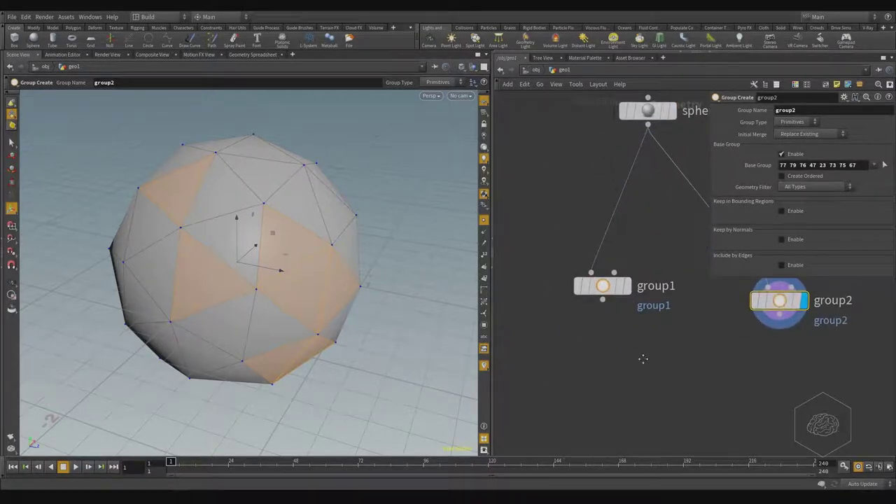
Select the group1 node and display its result in the viewport.
middle_click_drag(676, 205, 660, 270)
left_click_drag(660, 271, 538, 404)
left_click(614, 354)
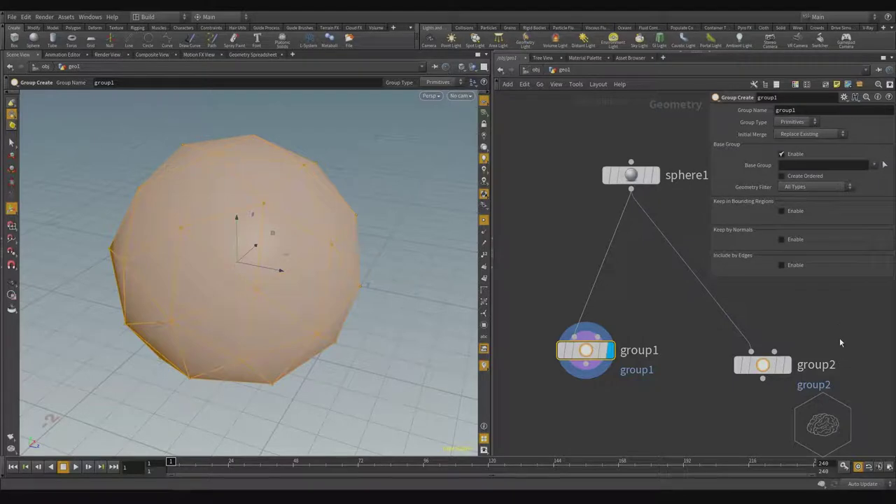
Try to add more faces to group2's base group by reselecting geometry in the viewport.
left_click(826, 364)
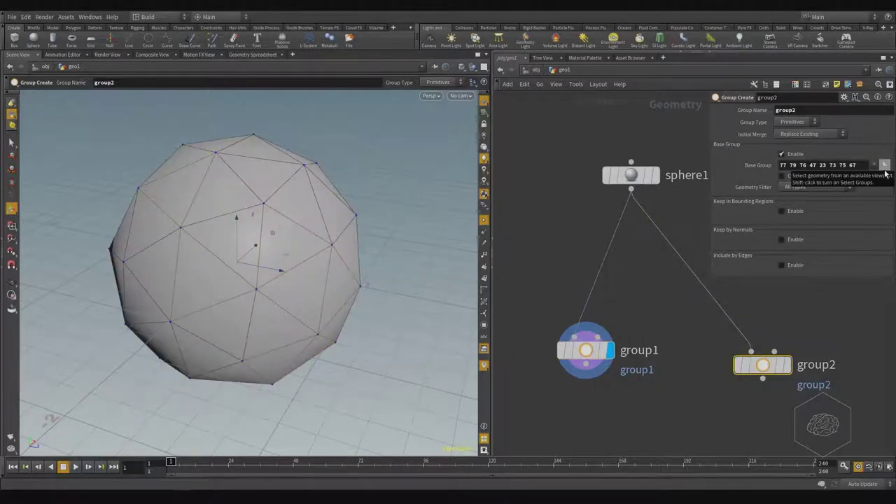
left_click(884, 168)
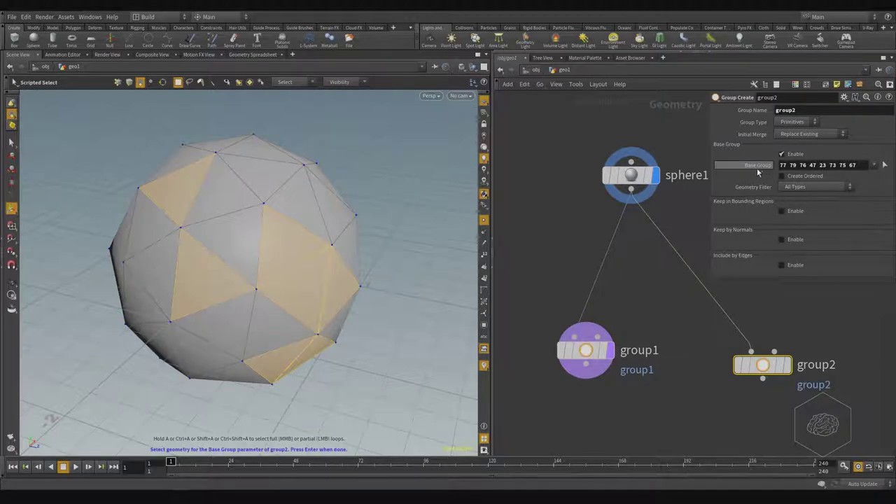
mouse_move(422, 207)
left_mouse_down()
mouse_move(328, 192)
mouse_move(290, 175)
mouse_move(226, 194)
mouse_move(359, 217)
mouse_move(422, 214)
left_mouse_up()
key("s")
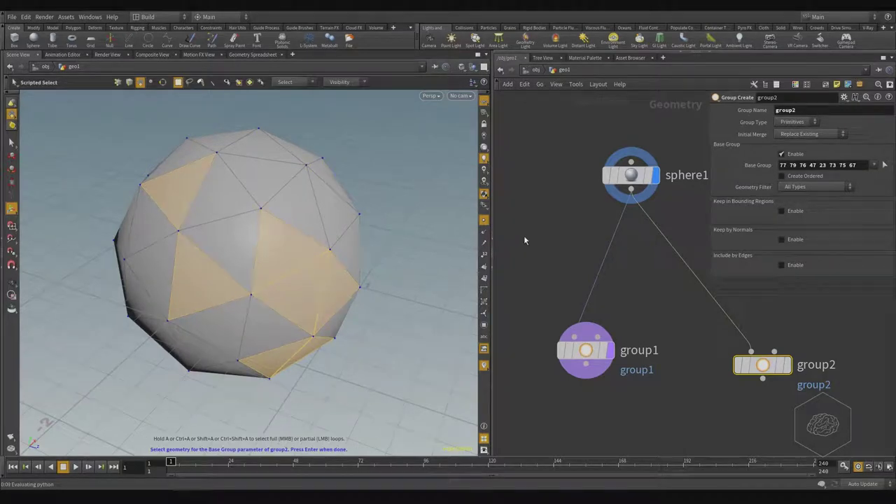
left_click(335, 213, "shift")
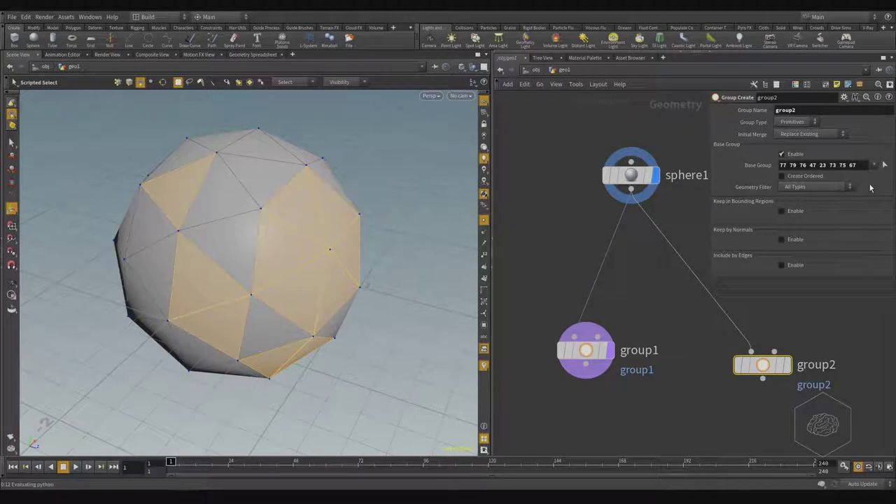
Restart the base group selection of group2 and add neighbouring faces between the already selected ones.
left_click(884, 165)
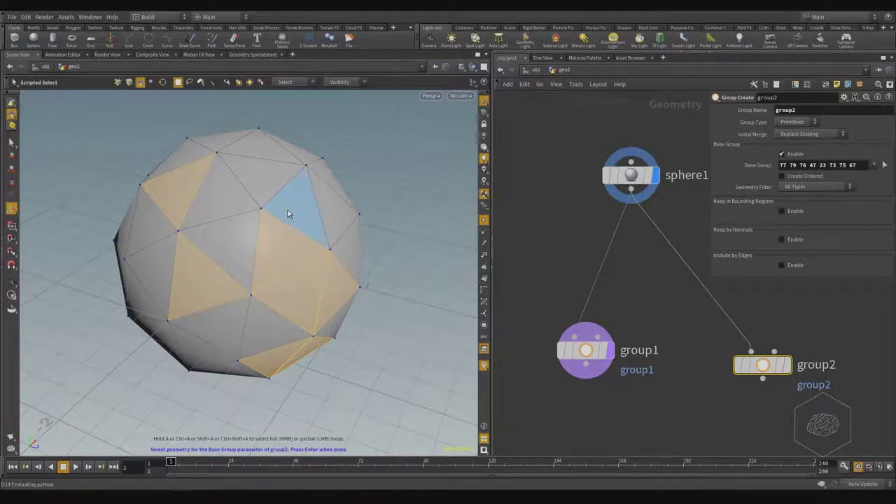
left_click(268, 183, "shift")
left_click(221, 208, "shift")
left_click(231, 245, "shift")
Create a new Group node in the viewport from the extended face selection.
key("Tab")
key("Escape")
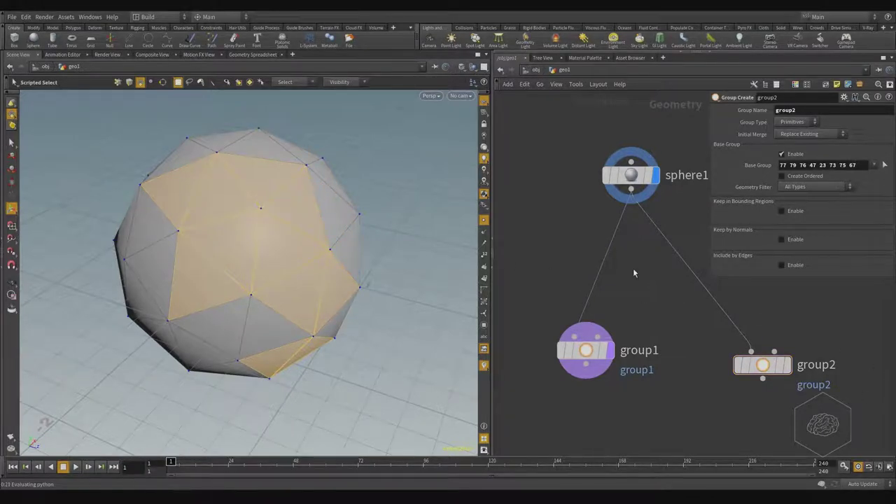
key("Tab")
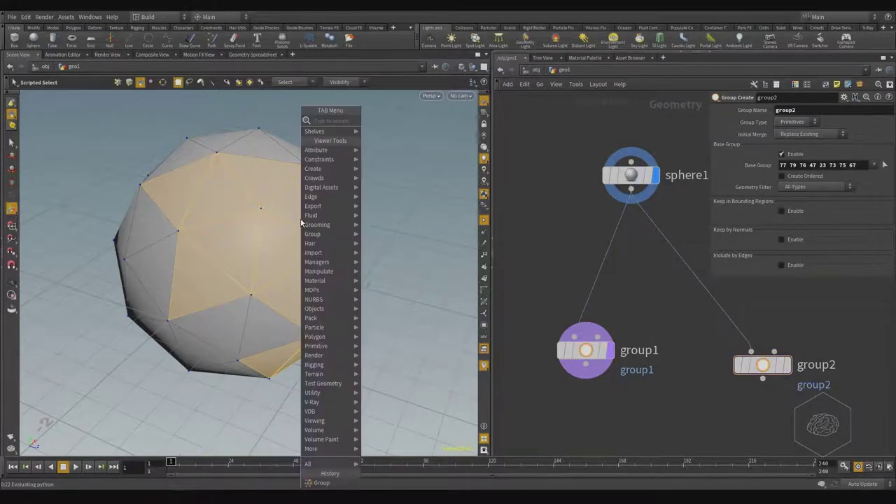
type("group")
key("Return")
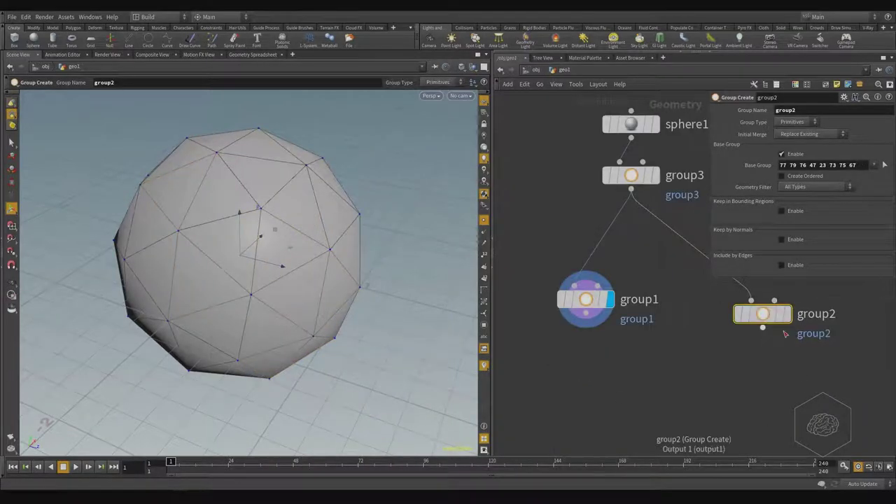
Delete the group2 node, then move group3 aside below the sphere and display it.
key("Delete")
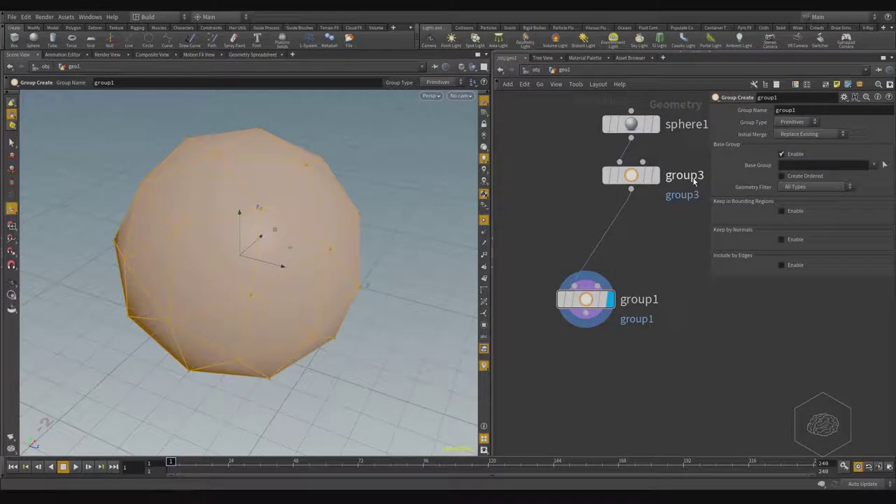
left_click_drag(631, 174, 700, 275)
middle_click_drag(749, 346, 717, 411)
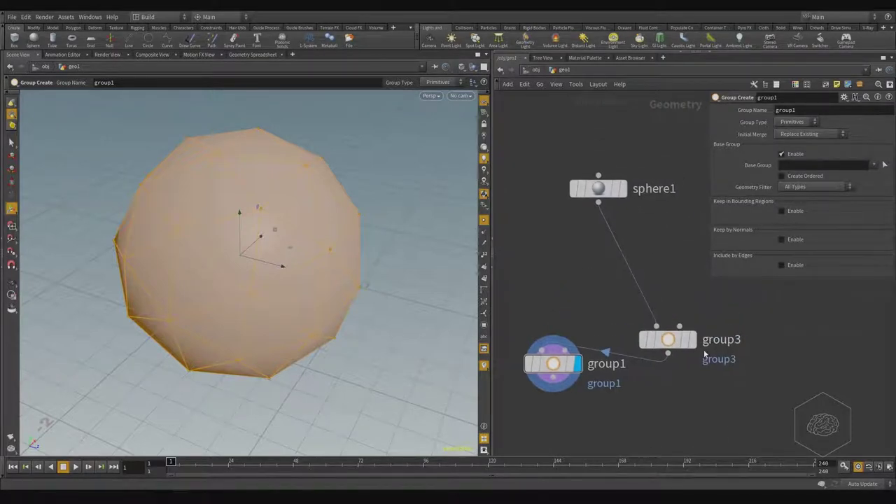
left_click(692, 339)
Rewire group1 directly to sphere1, place it level with group3 and select group3.
left_click(541, 349)
left_click(598, 203)
mouse_move(553, 364)
left_mouse_down()
mouse_move(526, 323)
mouse_move(524, 336)
left_mouse_up()
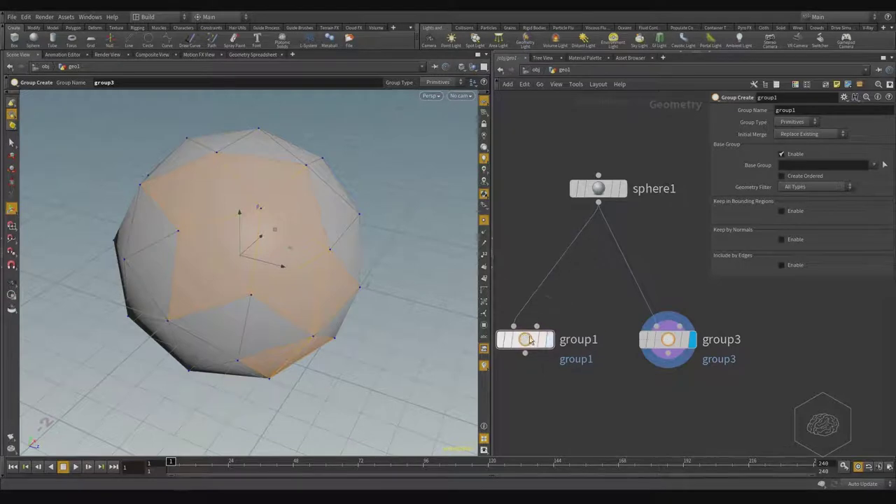
middle_click_drag(579, 359, 710, 370)
middle_click_drag(797, 399, 705, 401)
left_click_drag(791, 313, 676, 415)
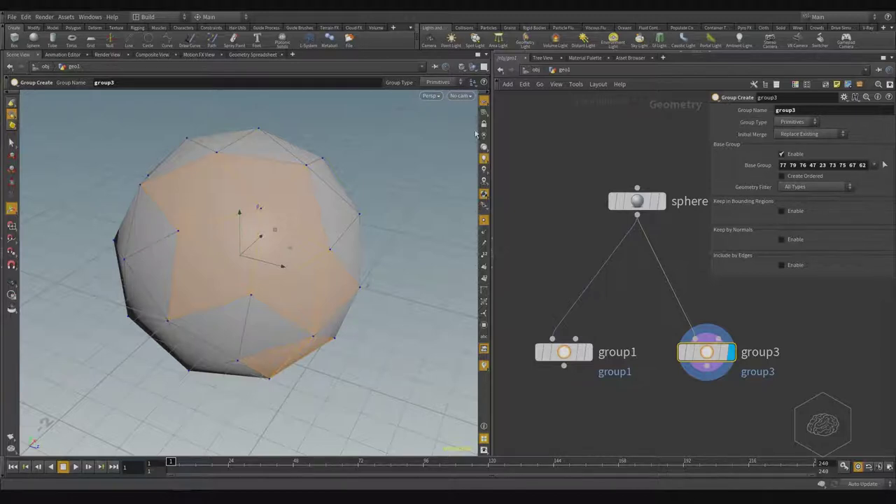
Switch to point selection and create a Group node from two points near the sphere's right edge.
right_click(13, 114)
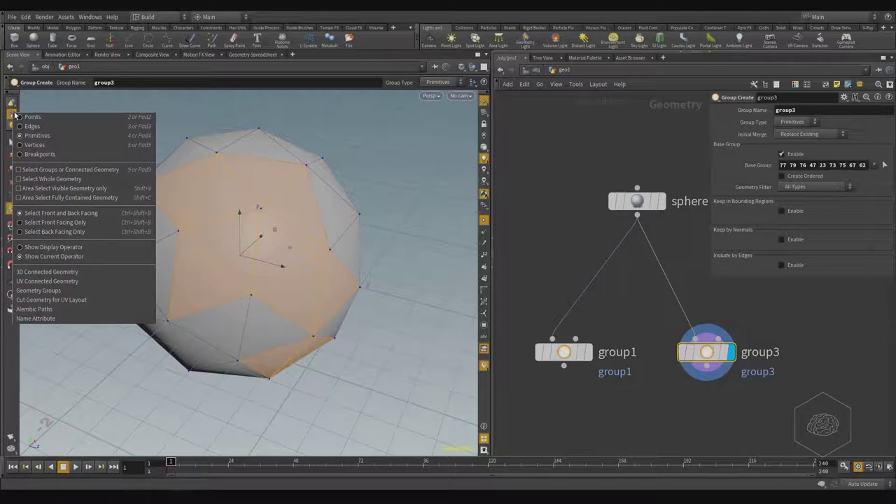
left_click(52, 117)
left_click_drag(397, 166, 358, 211)
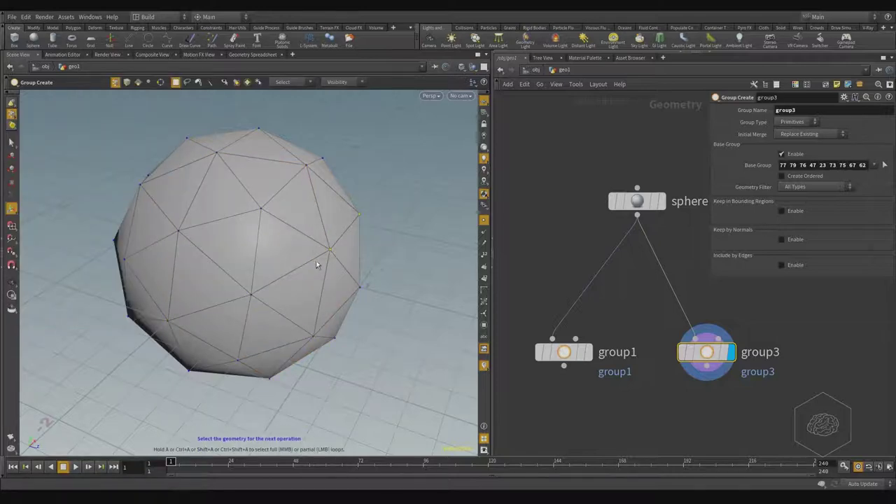
key("Tab")
type("group")
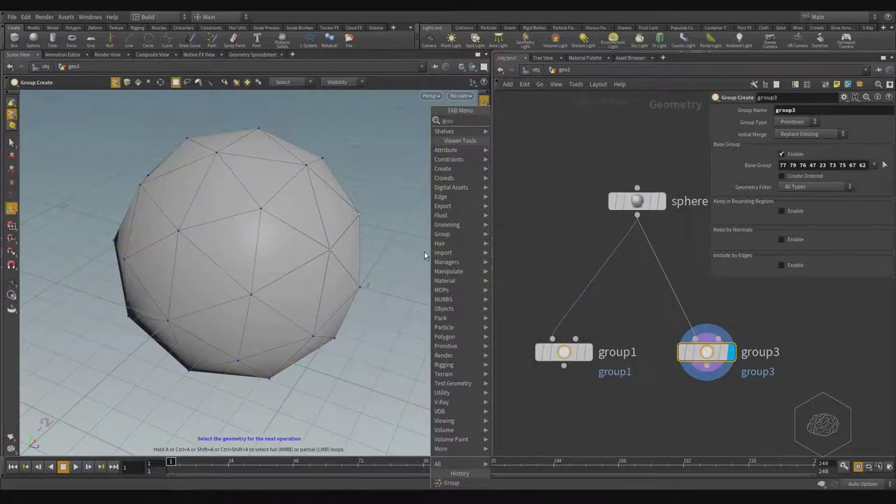
key("Return")
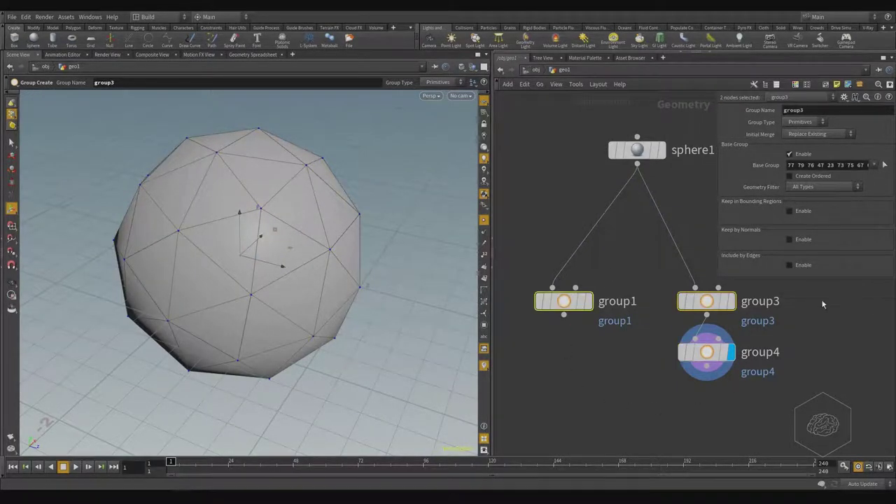
Set the group name of the group3 node to myprim_group and copy that name.
key("Up")
middle_click_drag(819, 301, 740, 364)
double_click(678, 358)
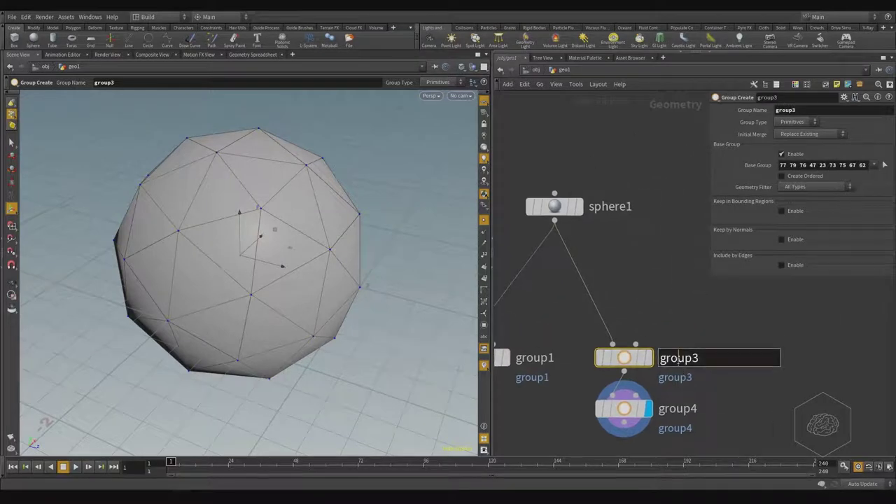
key("Return")
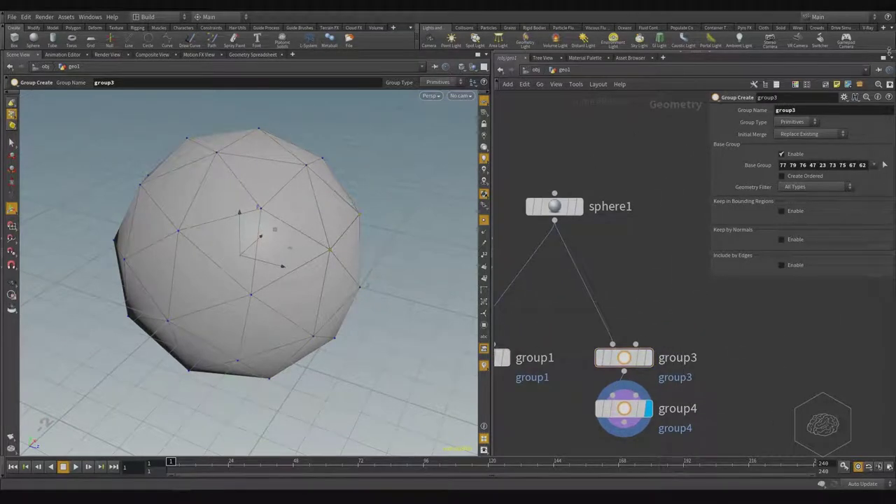
left_click(813, 110)
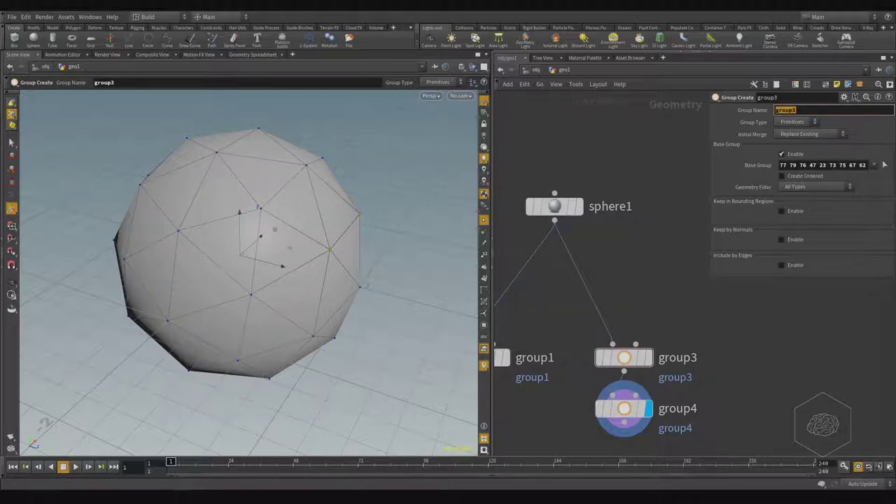
type("myprim_")
key("Return")
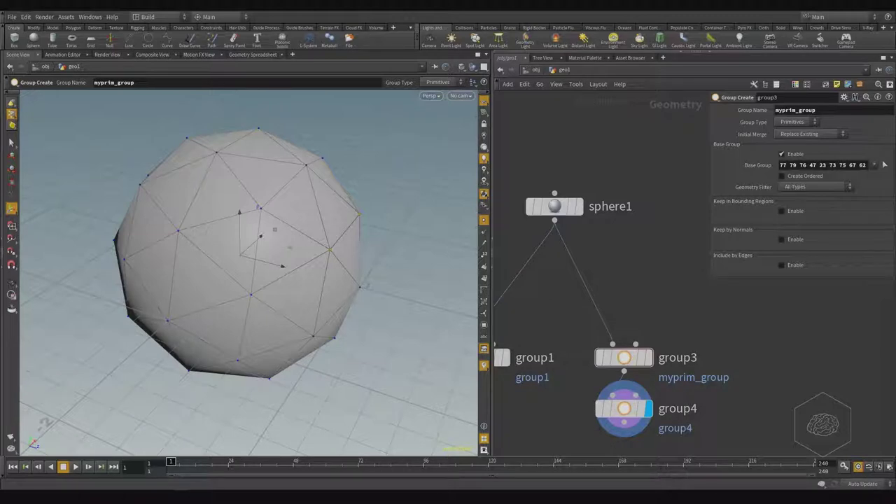
double_click(829, 110)
key("ctrl+c")
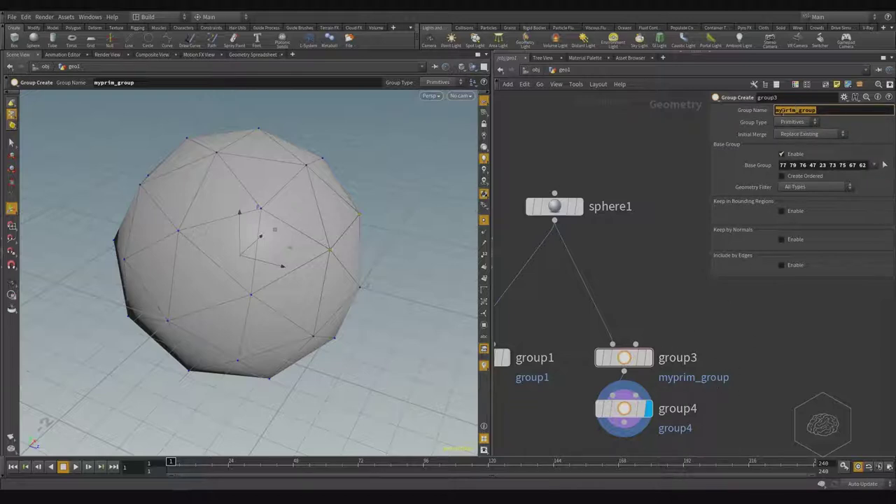
Open the node information of group3 and enlarge its window to examine the primitive groups.
left_click(625, 360)
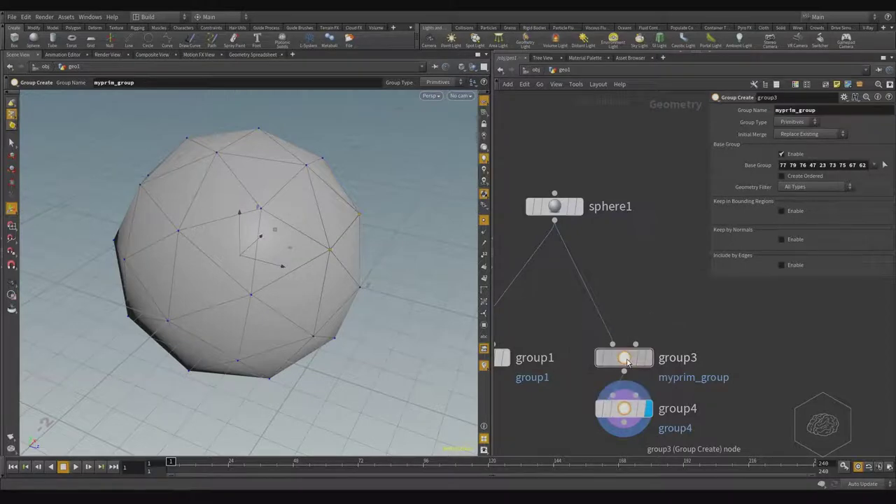
middle_click(627, 360)
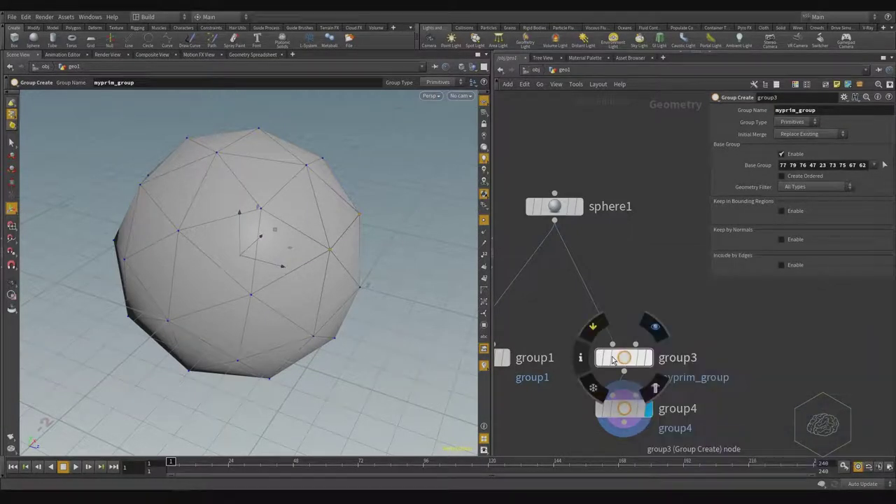
left_click(580, 357)
left_click(603, 226)
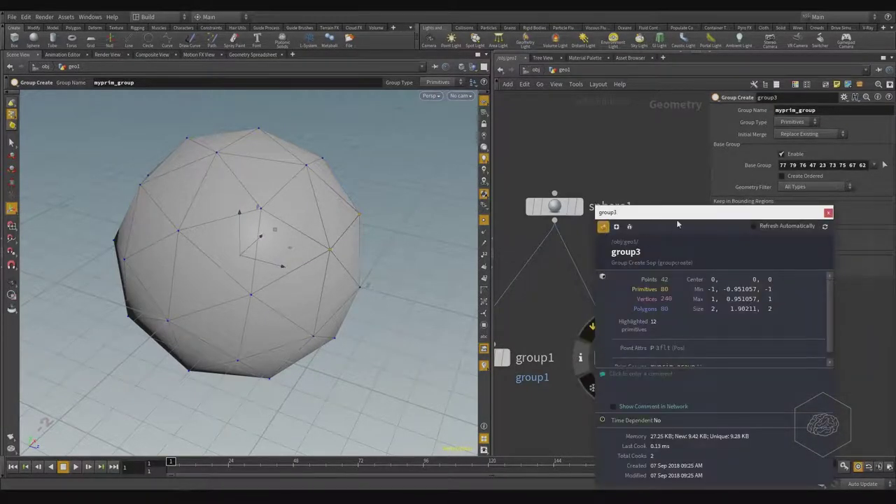
left_click_drag(722, 212, 666, 216)
left_click_drag(666, 216, 485, 113)
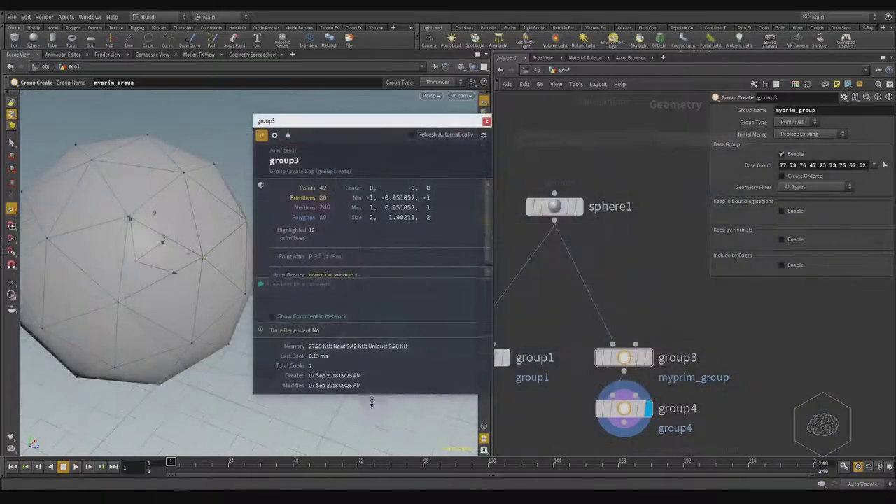
left_click_drag(371, 401, 405, 428)
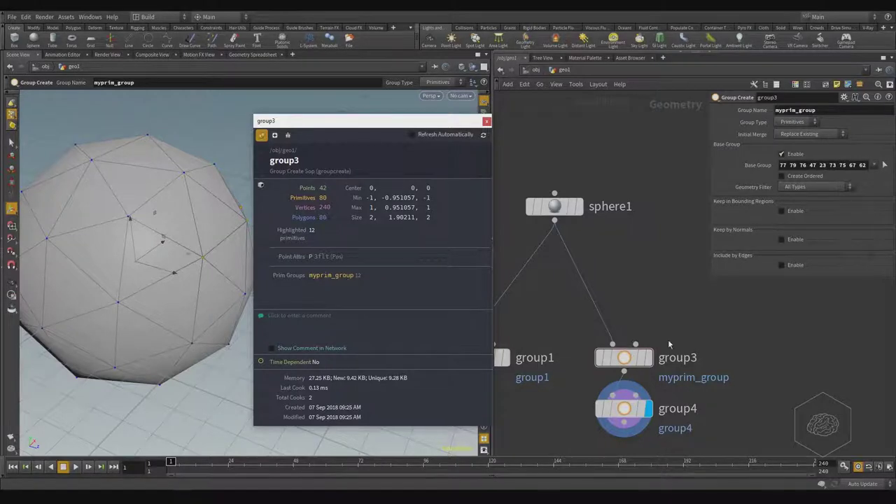
Rename the group3 node as myprim_group and delete the group4 node below it.
left_click(685, 363)
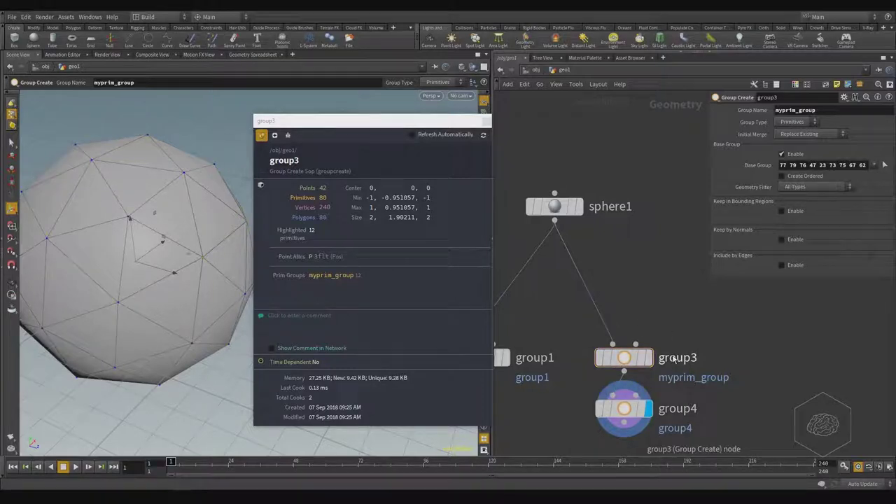
mouse_move(679, 360)
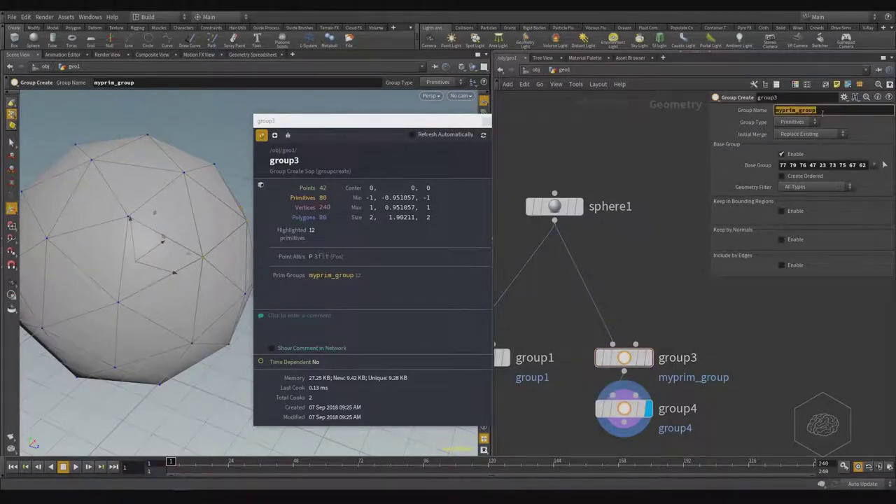
key("ctrl+v")
key("Return")
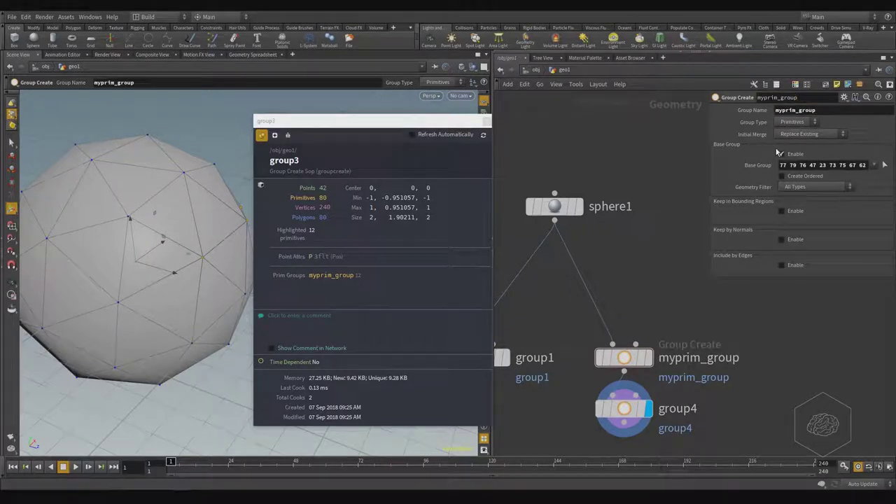
left_click_drag(781, 388, 556, 464)
key("Delete")
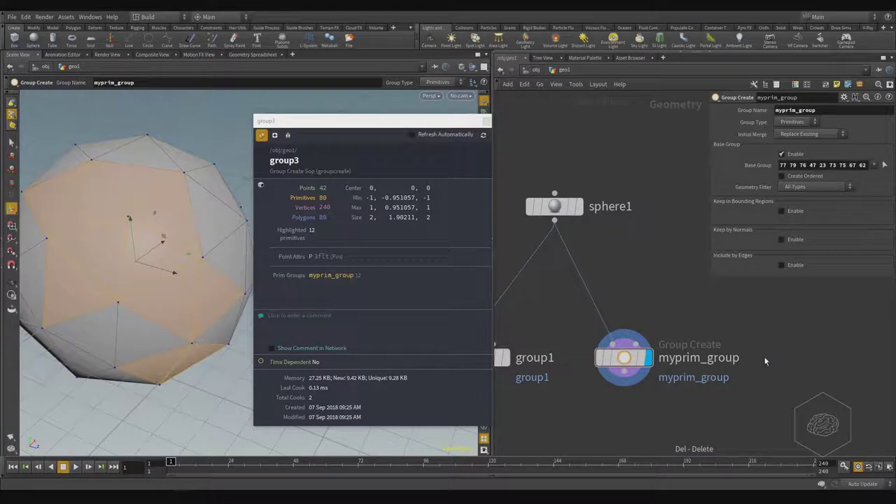
left_click(842, 134)
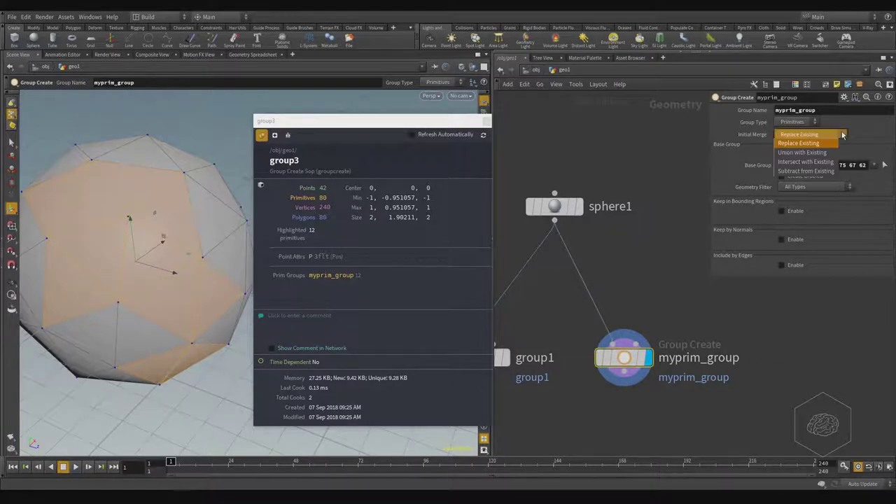
left_click(843, 133)
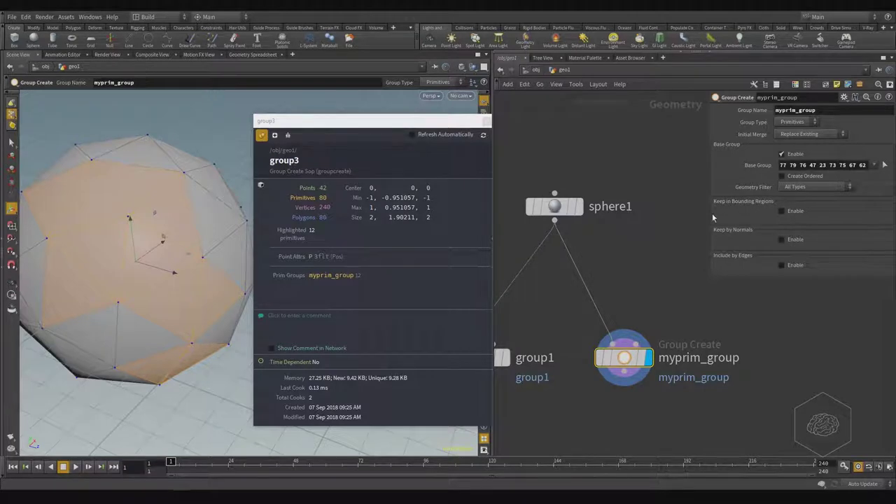
Enable Keep in Bounding Regions on myprim_group and resize the bounding box to X size 2.79139, centred at -0.0685743, 0, 0.775625.
left_click(782, 212)
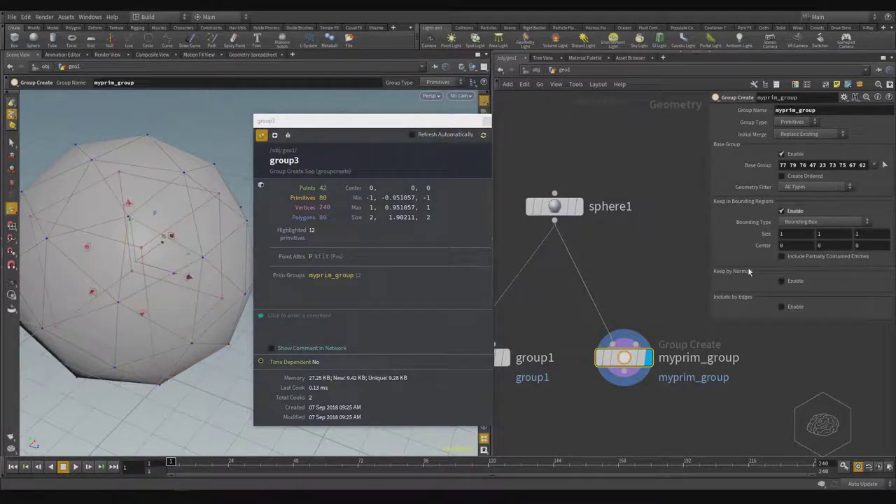
left_click_drag(142, 274, 253, 296)
left_click_drag(163, 294, 175, 269, "alt")
left_click_drag(201, 320, 104, 336, "alt")
left_click_drag(231, 280, 176, 304, "alt")
middle_click_drag(210, 270, 25, 303, "alt")
scroll(191, 280, "down", 2)
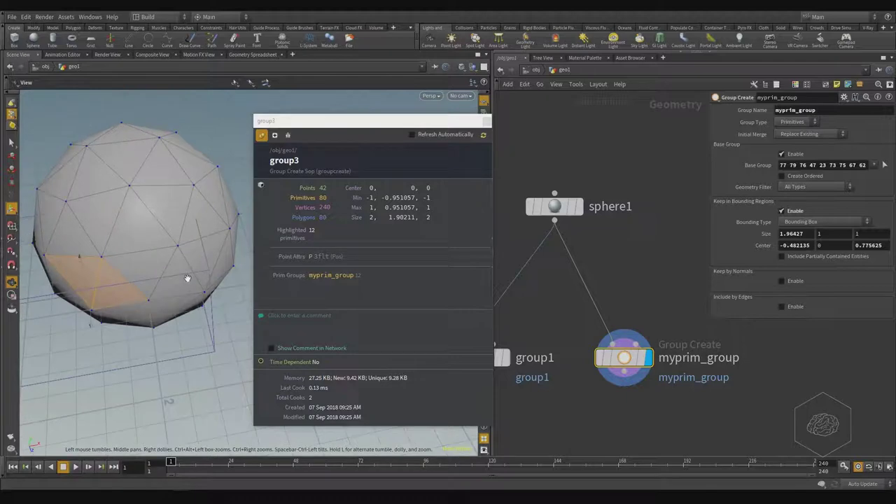
left_click_drag(218, 270, 192, 298, "alt")
middle_click_drag(192, 298, 196, 310, "alt")
left_click_drag(196, 310, 245, 251, "alt")
Try the Bounding Sphere type for myprim_group, then set its bounding type to Bounding Object (points only).
left_click(807, 222)
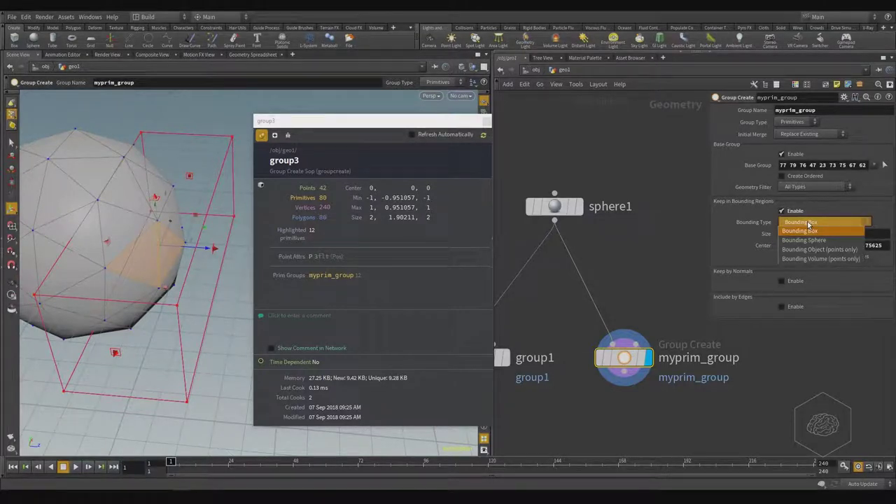
left_click(803, 240)
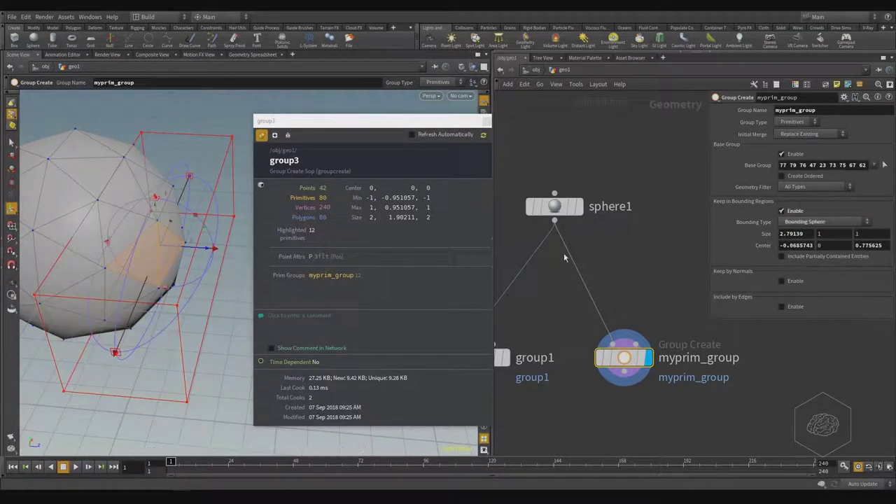
left_click(852, 223)
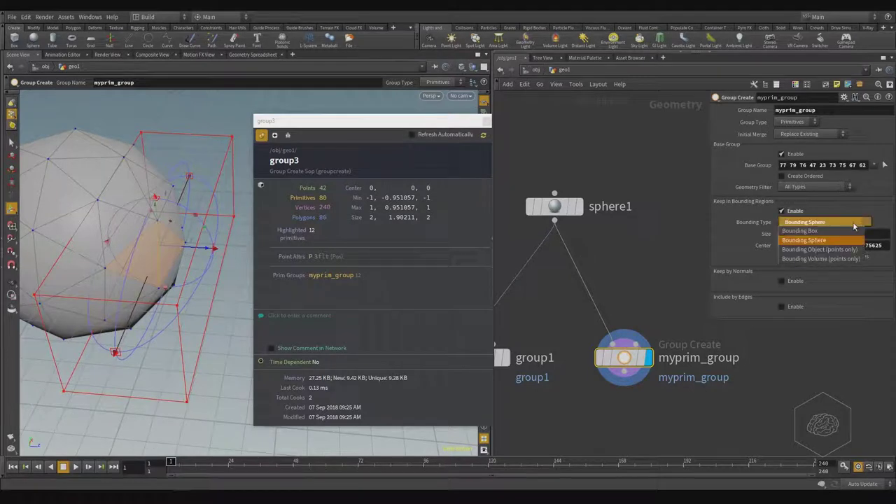
left_click(833, 253)
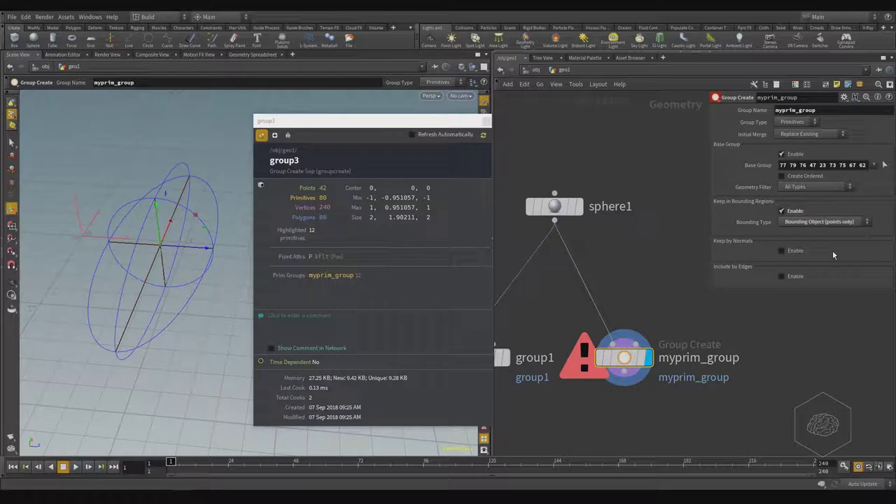
left_click(798, 222)
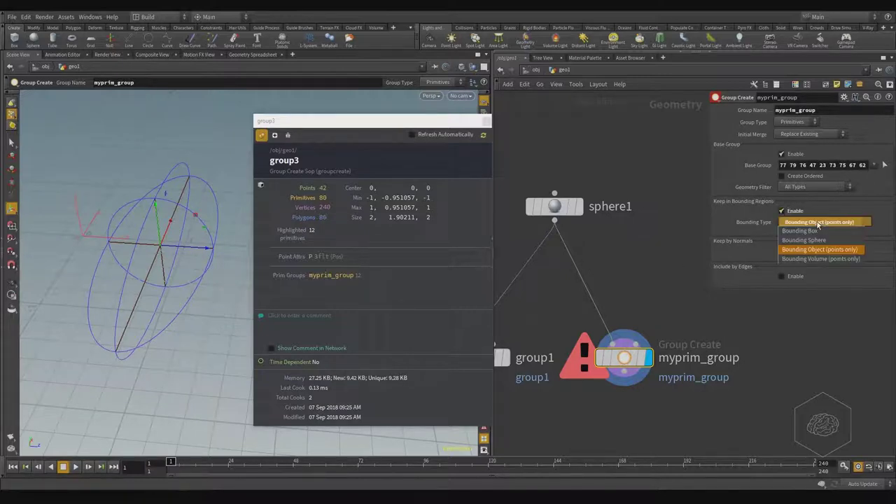
left_click(842, 251)
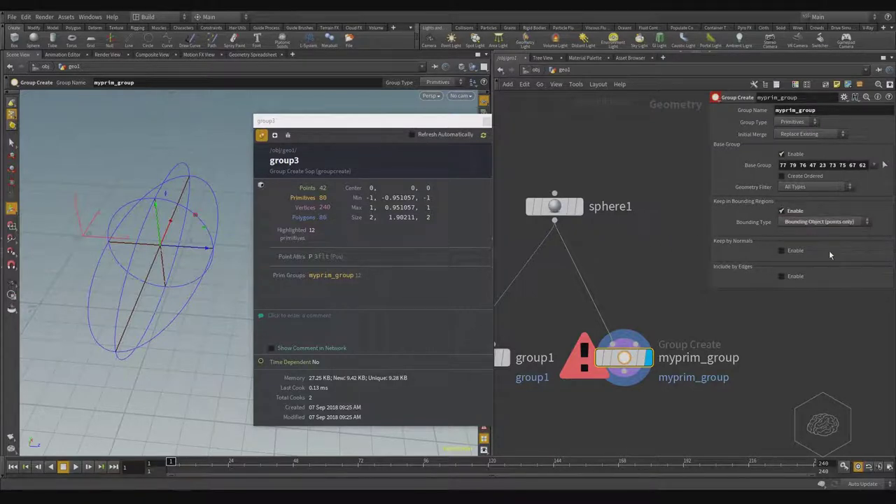
Add a second Sphere node beside sphere1 in the network.
key("Tab")
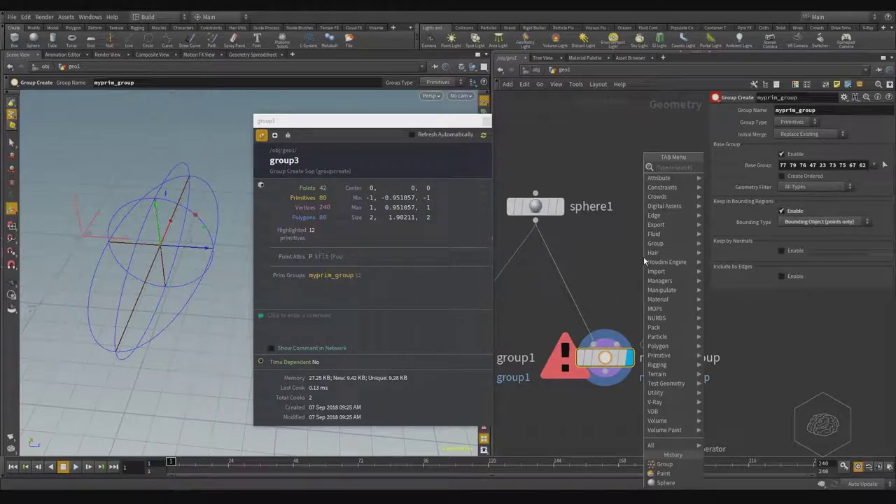
type("sphe")
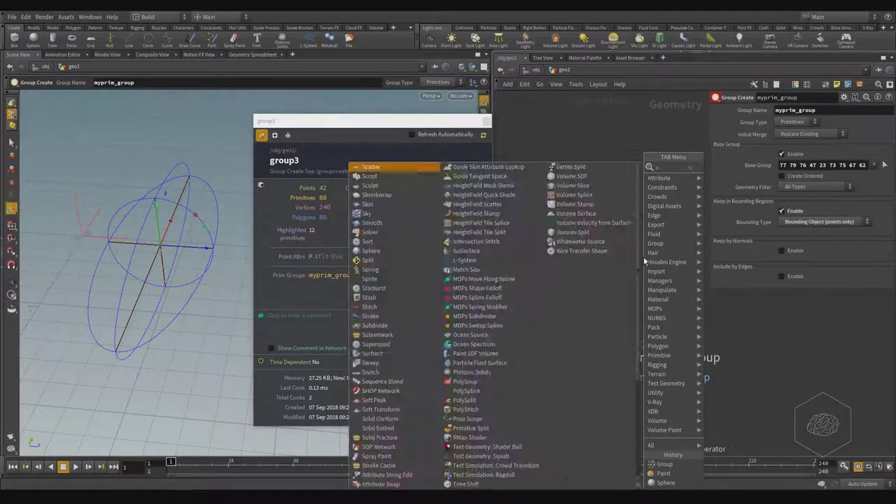
key("Return")
left_click(643, 256)
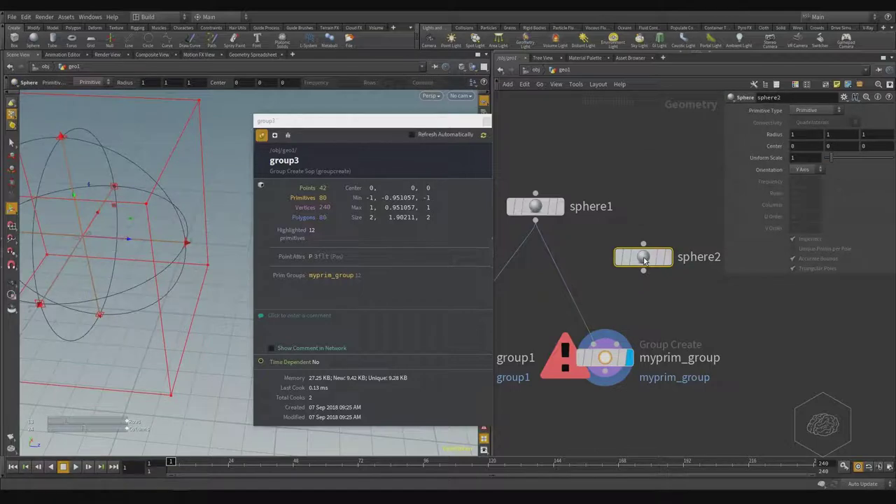
Add a Mountain node fed by sphere2 and make it the displayed node.
key("Tab")
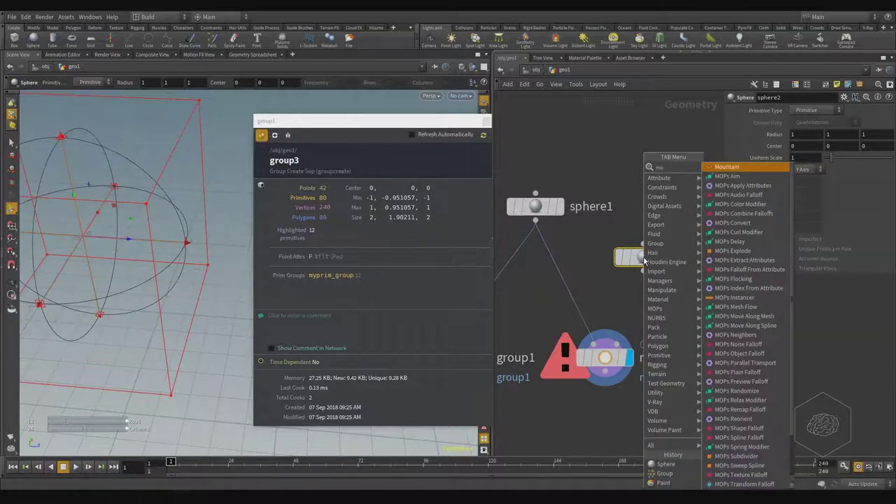
key("Escape")
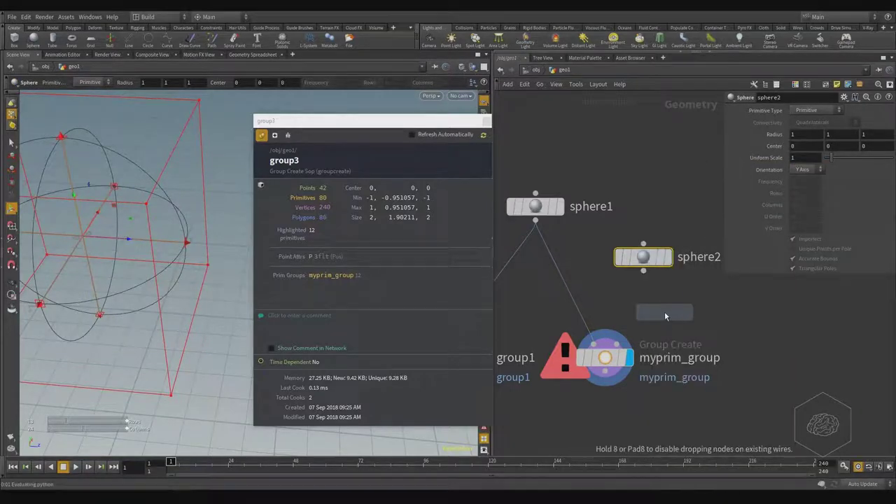
left_click(664, 312)
left_click(682, 321)
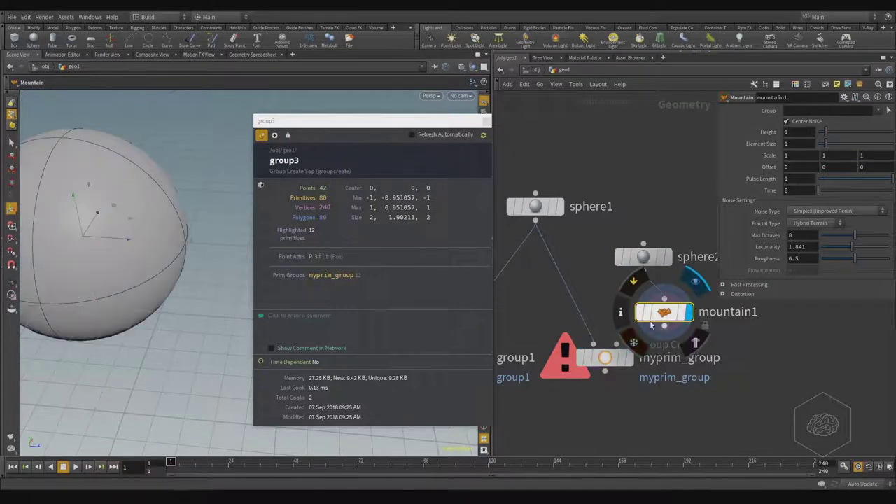
left_click(647, 257, "shift")
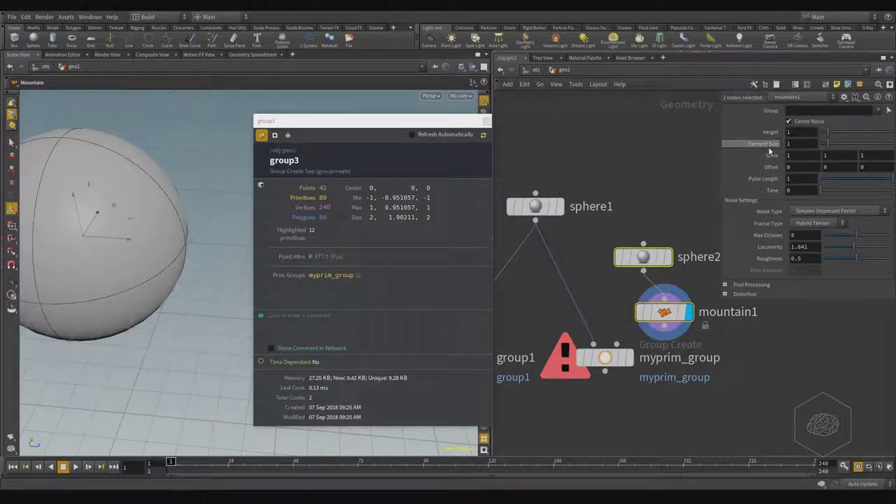
Set sphere2's primitive type to Polygon and its frequency to 6.
left_click(643, 257)
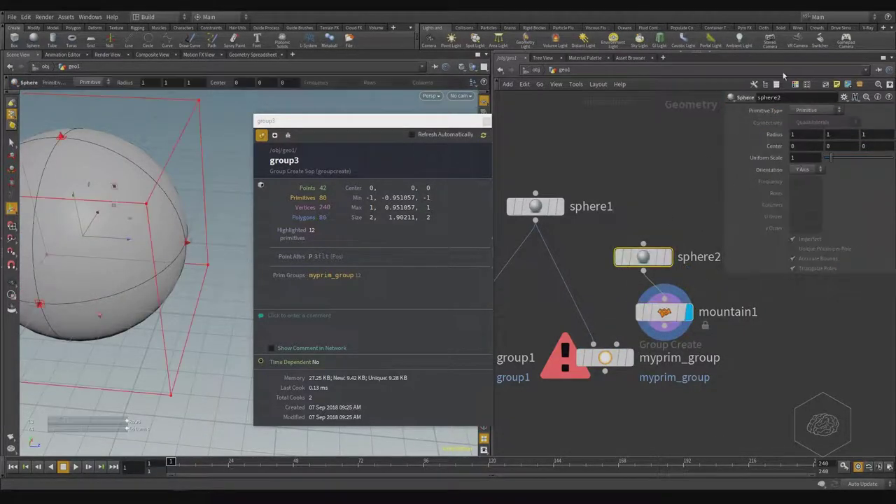
left_click(816, 111)
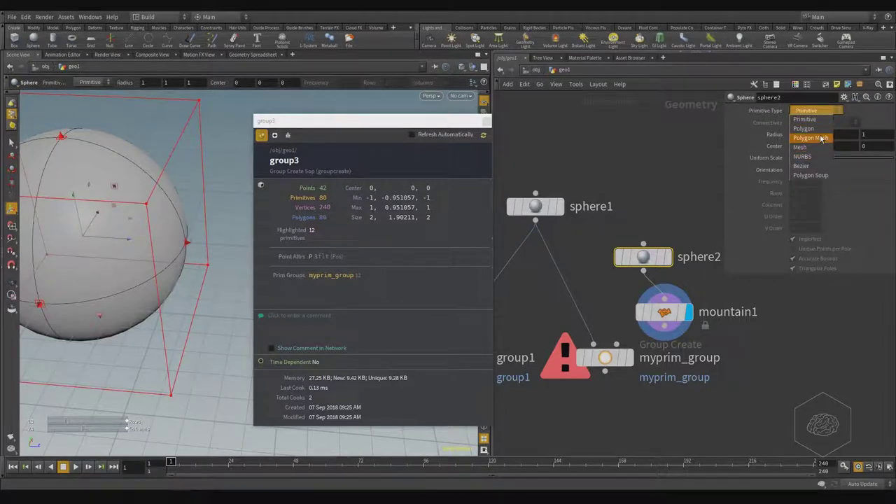
left_click(822, 139)
left_click(817, 110)
left_click(811, 129)
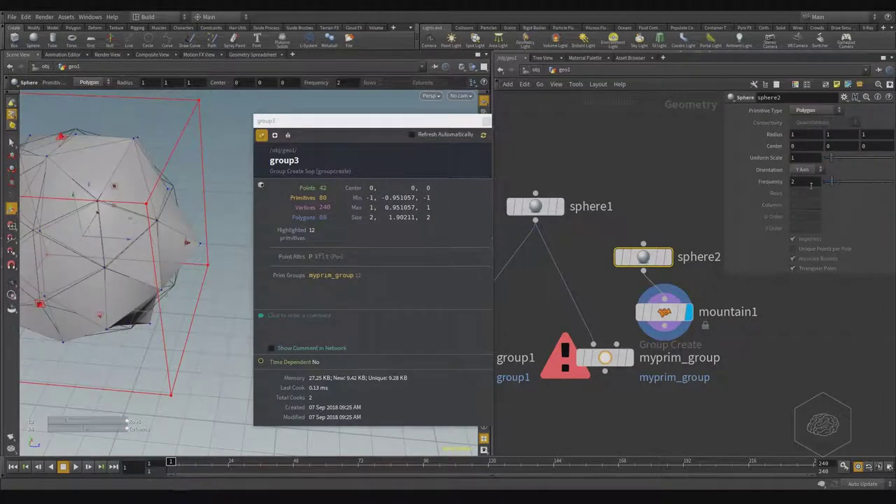
left_click(805, 173)
left_click(845, 171)
left_click(815, 173)
left_click(845, 163)
left_click_drag(799, 186, 787, 186)
type("6")
key("Return")
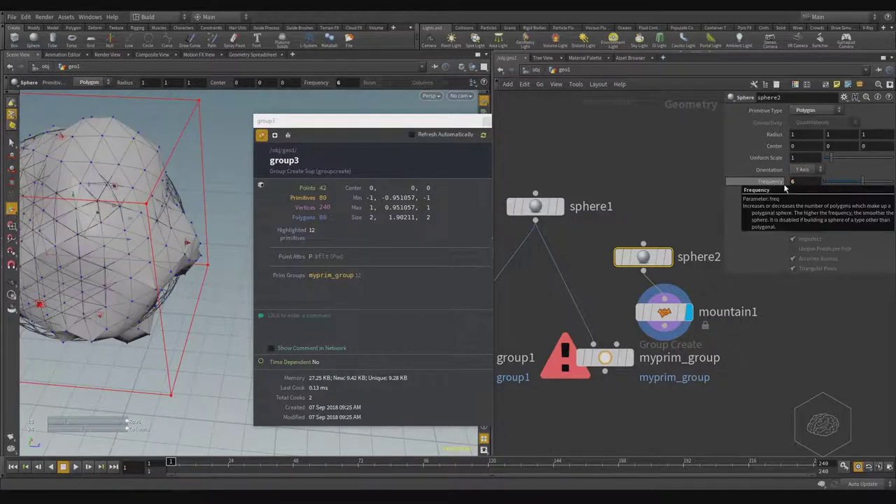
Set the mountain1 node's height to 3.25 and its element size to 1.31.
left_click(663, 311)
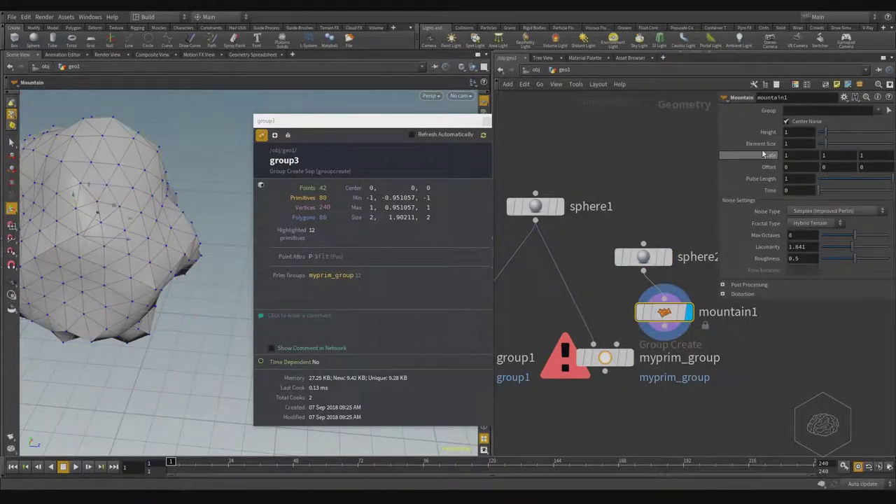
mouse_move(829, 134)
left_mouse_down()
mouse_move(848, 133)
mouse_move(837, 150)
mouse_move(848, 152)
mouse_move(827, 152)
left_mouse_up()
left_click(643, 243)
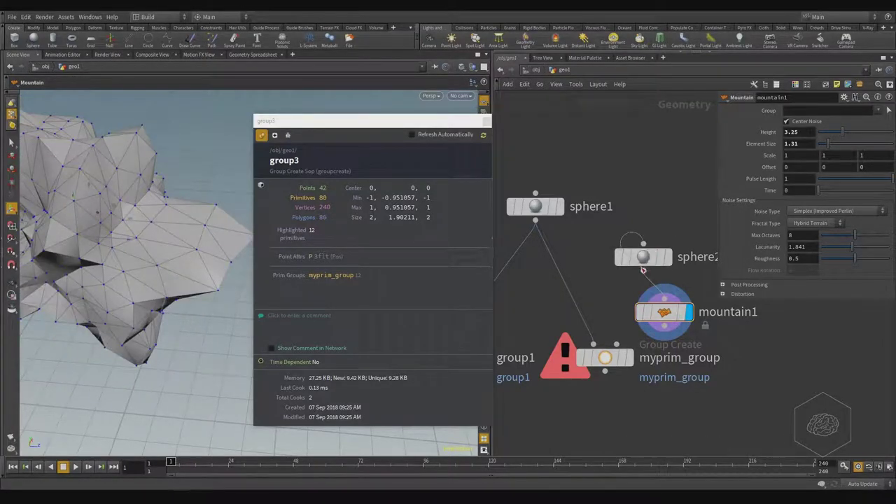
key("Escape")
Move sphere2 and mountain1 higher in the network and add a displayed Transform node after mountain1.
left_click_drag(648, 259, 669, 259)
left_click_drag(688, 219, 648, 317)
left_click_drag(658, 312, 673, 226)
left_click(696, 284)
left_click(679, 239)
left_click(686, 287)
type("transf")
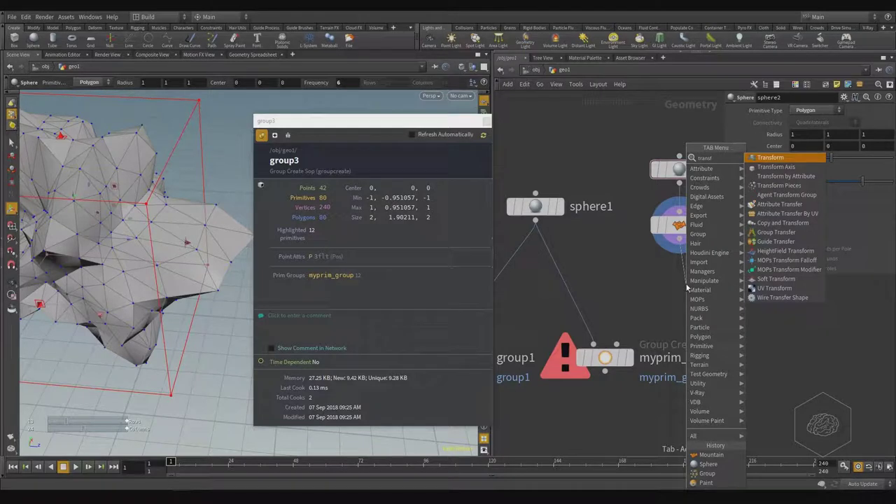
key("Return")
left_click(711, 285)
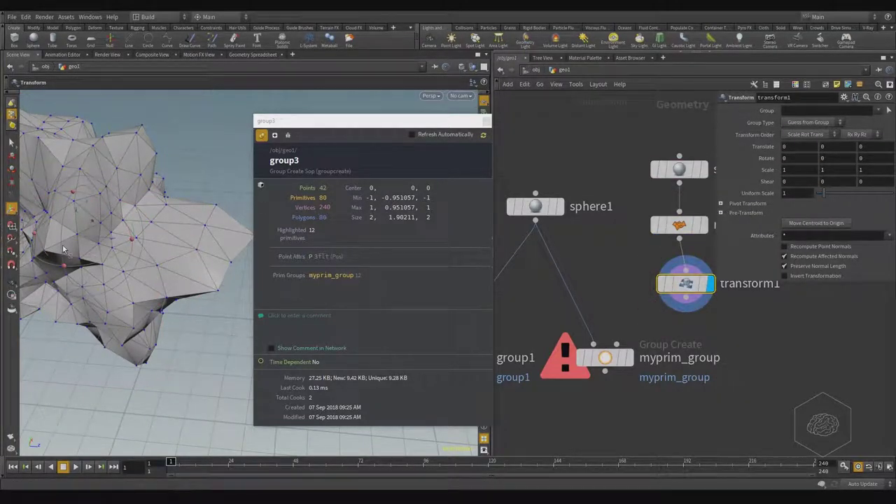
Show sphere1 as a template and move the mountain geometry to a Z translation of 0.948019 so it overlaps that sphere.
left_click_drag(102, 240, 301, 254)
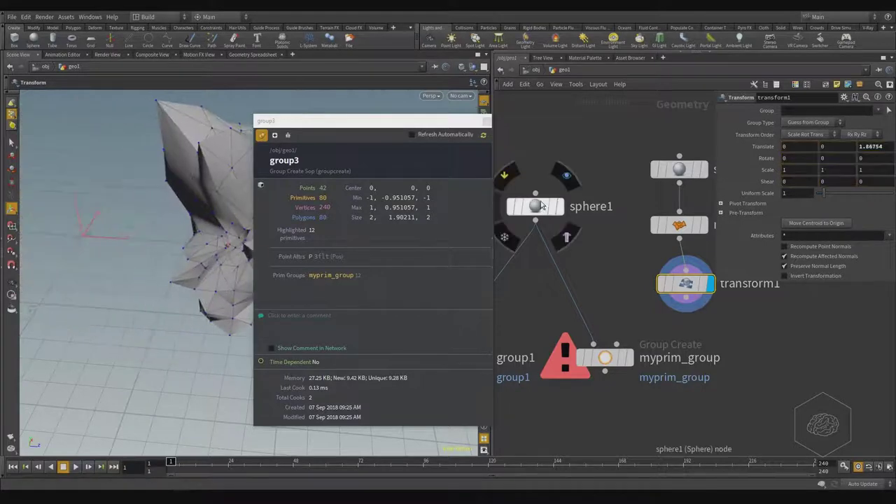
left_click(552, 207)
left_click_drag(219, 210, 135, 229, "alt")
scroll(219, 254, "down", 3)
key("Return")
left_click_drag(230, 270, 110, 219)
middle_click_drag(164, 170, 164, 242, "alt")
key("Return")
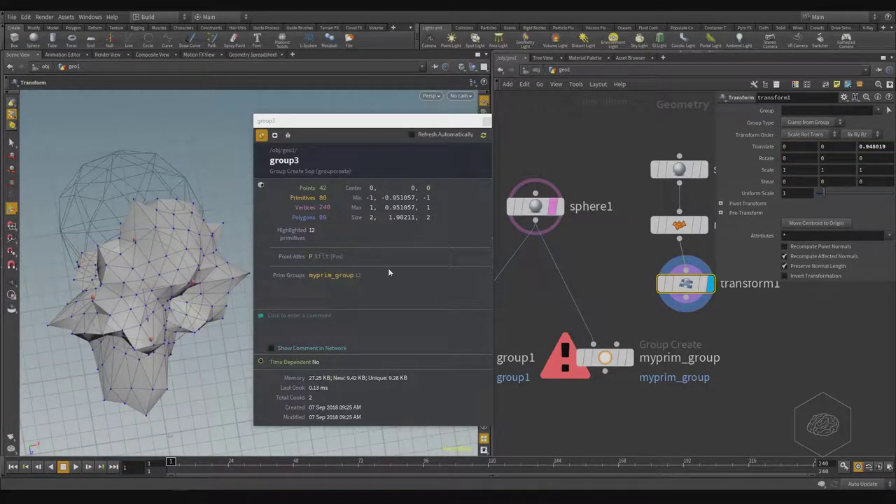
Wire transform1 into the second input of myprim_group, then display and select myprim_group.
mouse_move(625, 359)
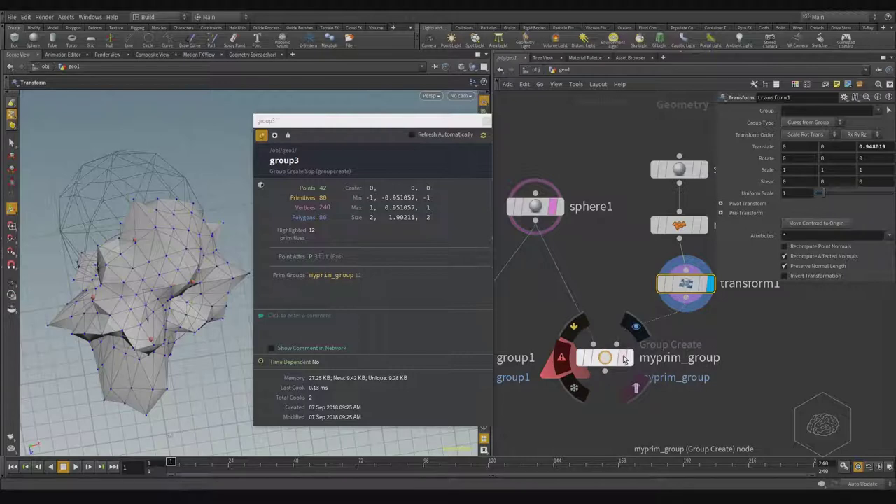
left_click(629, 359)
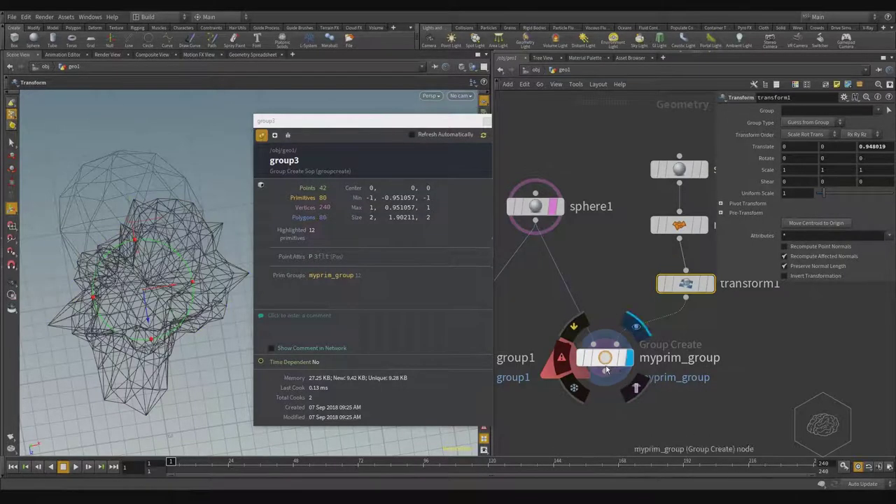
left_click(606, 369)
Set the group type of myprim_group to Points, with Bounding Object (points only) as the bounding type.
left_click(840, 222)
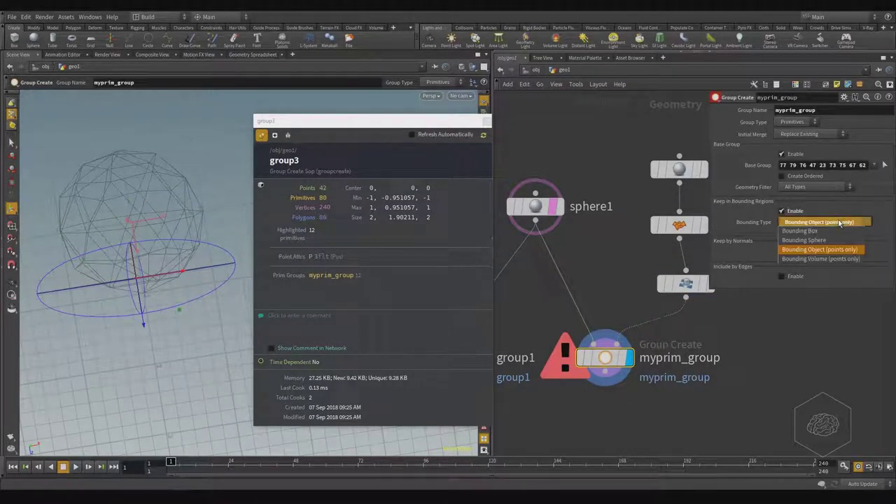
left_click(837, 254)
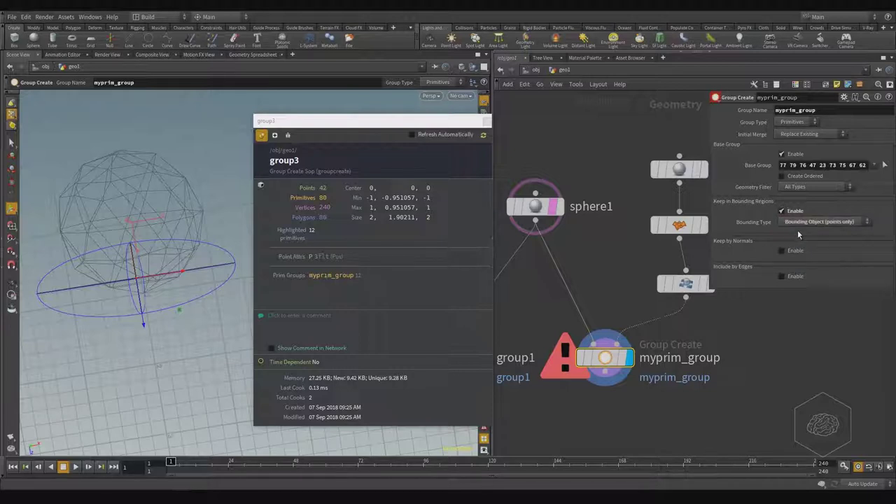
left_click(782, 211)
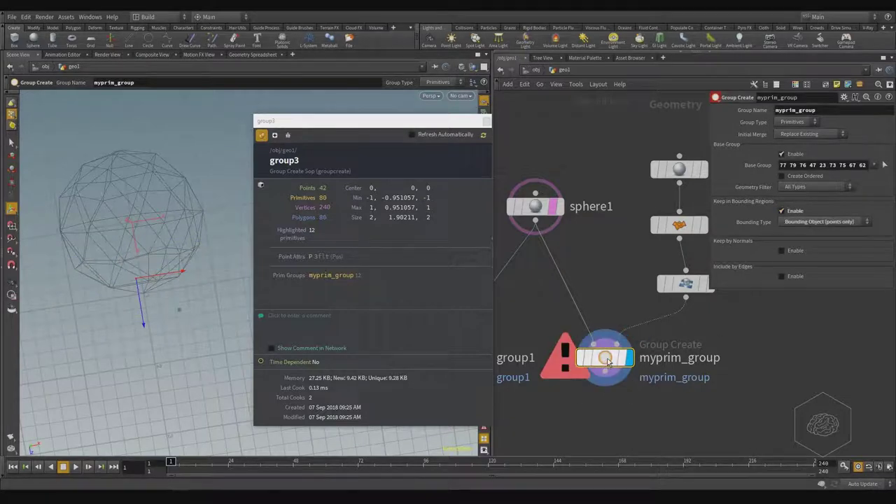
middle_click_drag(748, 324, 807, 344)
left_click(801, 124)
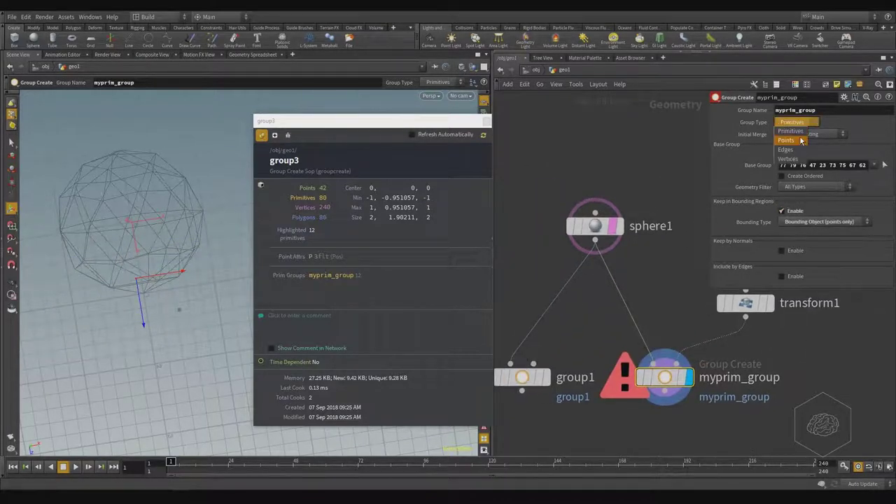
left_click(801, 140)
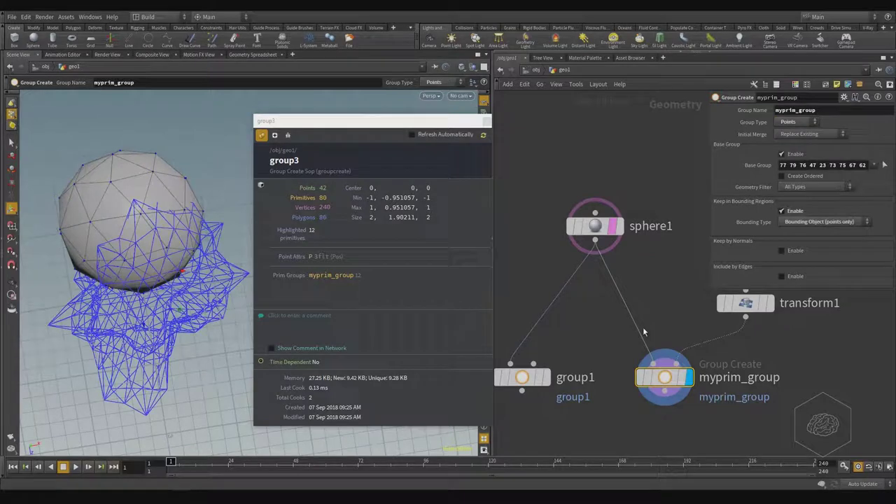
middle_click_drag(643, 332, 600, 281)
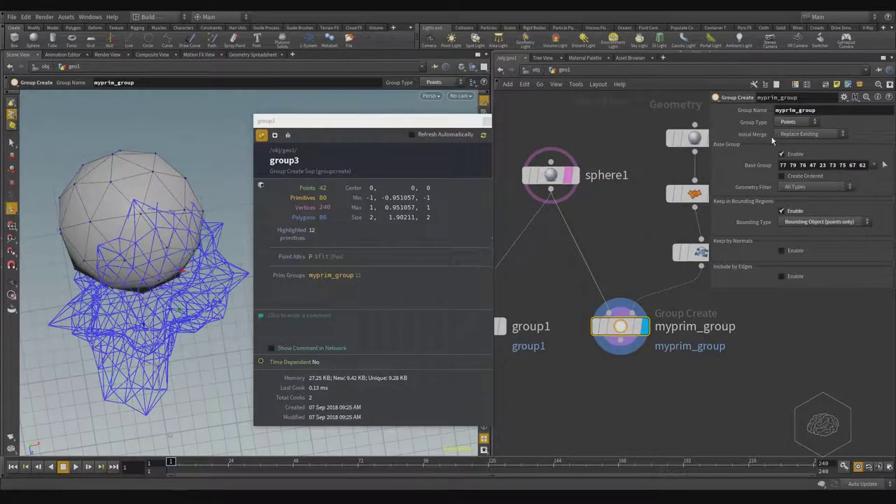
Move the group3 info window aside and examine from several angles where the mountain geometry overlaps the sphere.
key("Escape")
left_click_drag(190, 250, 232, 250)
left_click_drag(335, 124, 482, 114)
left_click_drag(294, 228, 272, 245)
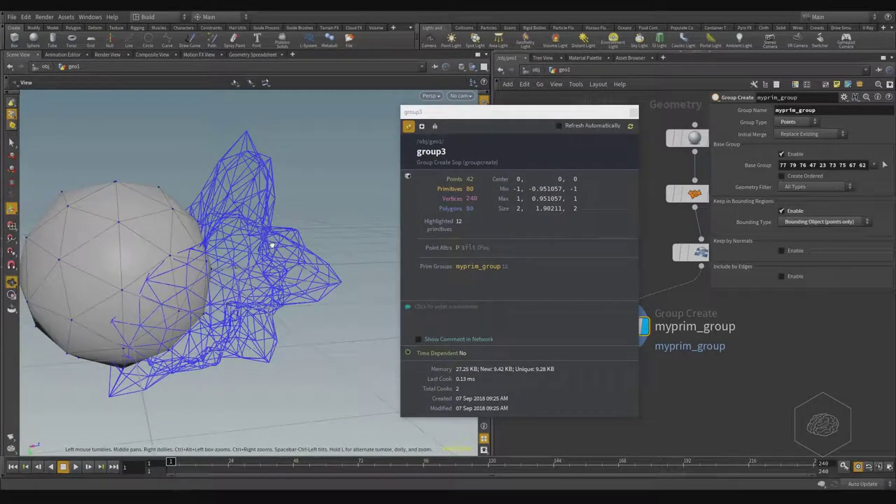
key("Return")
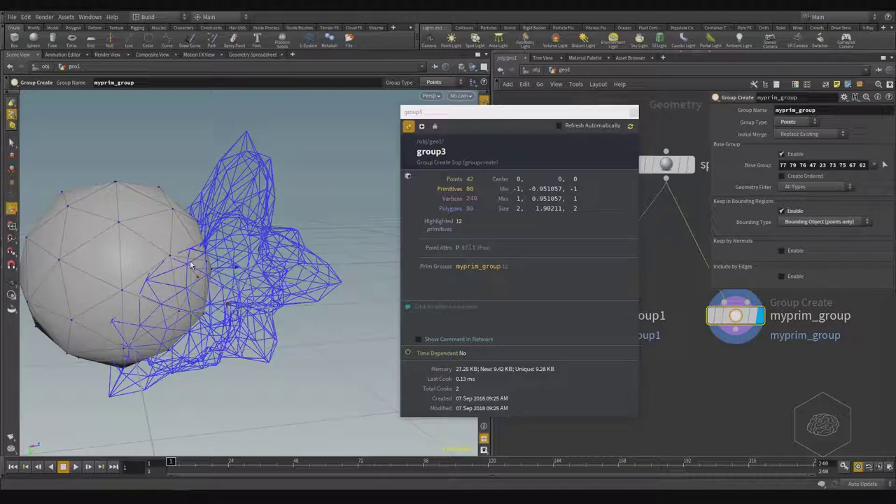
left_click_drag(195, 299, 128, 247, "alt")
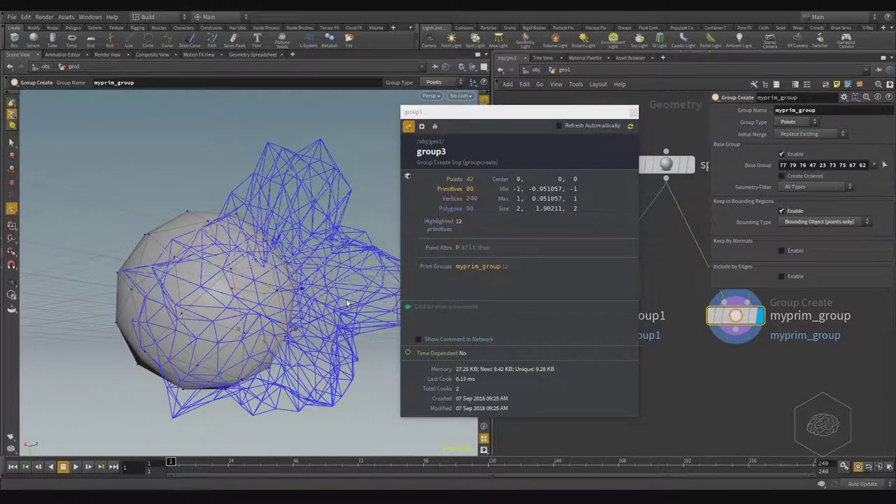
middle_click_drag(748, 390, 741, 439)
middle_click_drag(842, 314, 777, 373)
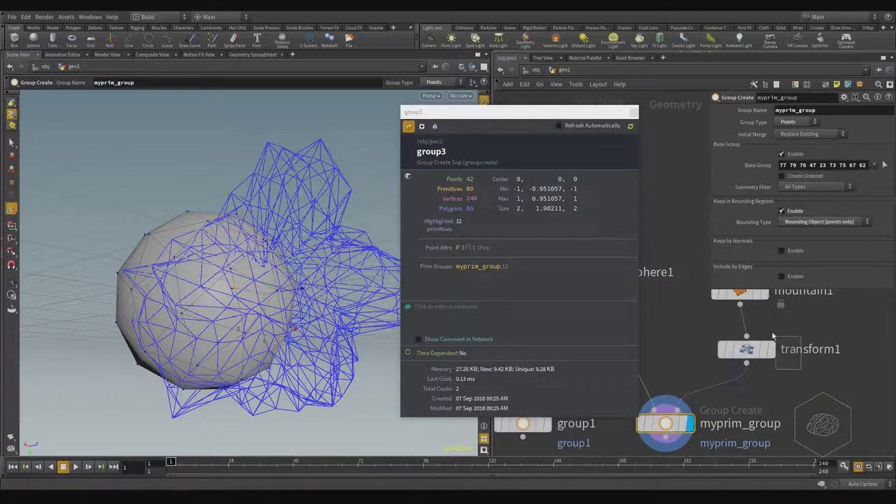
Check transform1's handles and settings, reselect myprim_group, and inspect the intersection from the other side of the sphere.
left_click(770, 348)
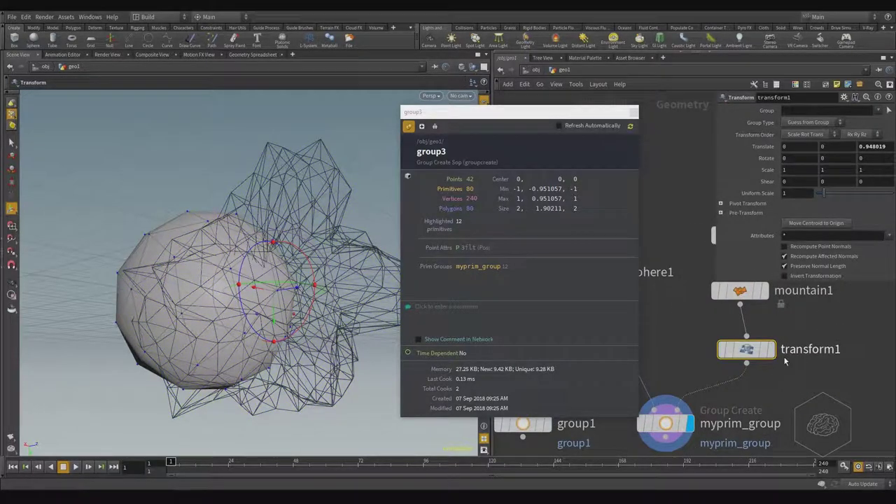
left_click(770, 348)
middle_click_drag(773, 373, 805, 328)
left_click_drag(724, 387, 717, 388)
left_click(715, 381)
left_click(692, 379)
key("space")
left_click_drag(209, 191, 86, 242)
right_click_drag(201, 300, 300, 341)
left_click_drag(300, 341, 280, 253)
right_click_drag(210, 280, 229, 294)
scroll(228, 294, "down", 5)
scroll(205, 296, "down", 10)
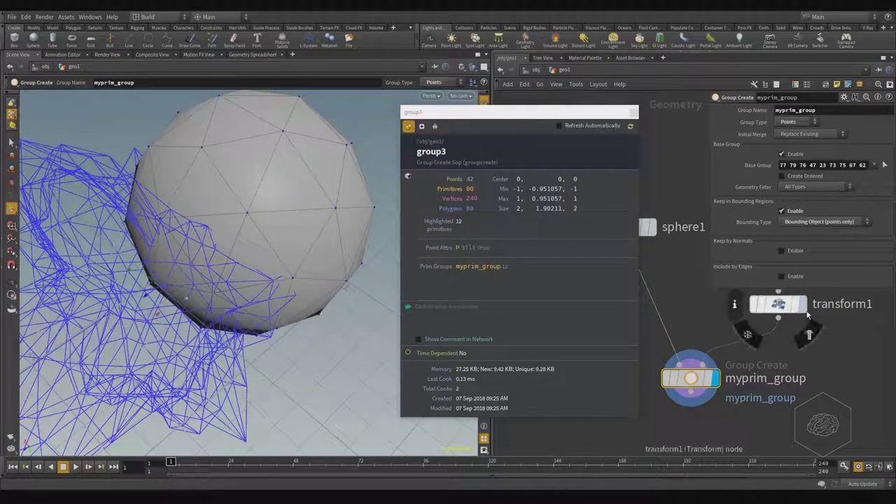
Using transform1, scale the mountain geometry to 1.81286, 2.93487, 1.61892 and translate it to -0.170172, 0, 0.792007, and reselect myprim_group.
left_click(778, 304)
mouse_move(139, 292)
left_mouse_down()
mouse_move(174, 276)
mouse_move(151, 287)
left_mouse_up()
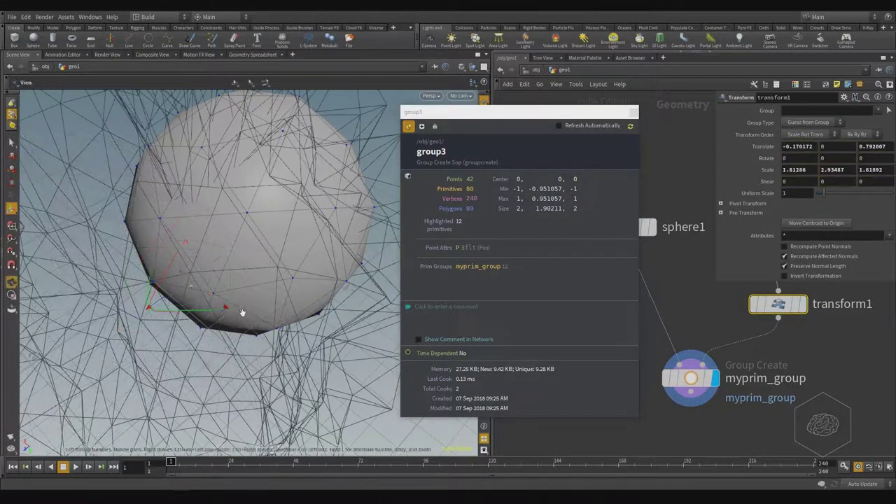
left_click_drag(242, 312, 388, 325, "alt")
left_click(693, 378)
key("Escape")
mouse_move(206, 303)
left_mouse_down()
mouse_move(256, 230)
mouse_move(205, 283)
mouse_move(255, 280)
mouse_move(207, 294)
left_mouse_up()
Add a Delete node below myprim_group and wire the group node's output into it.
middle_click_drag(846, 383, 796, 366)
scroll(836, 346, "down", 5)
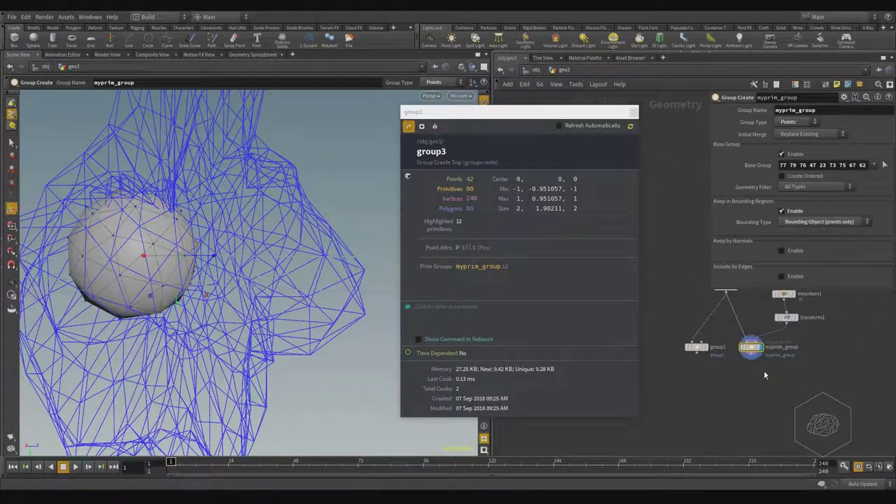
key("Tab")
type("delete")
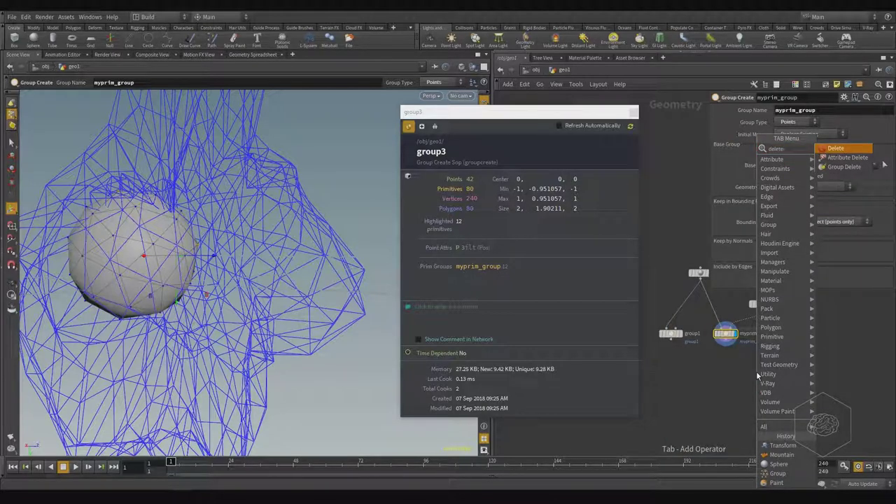
key("Return")
left_click(755, 371)
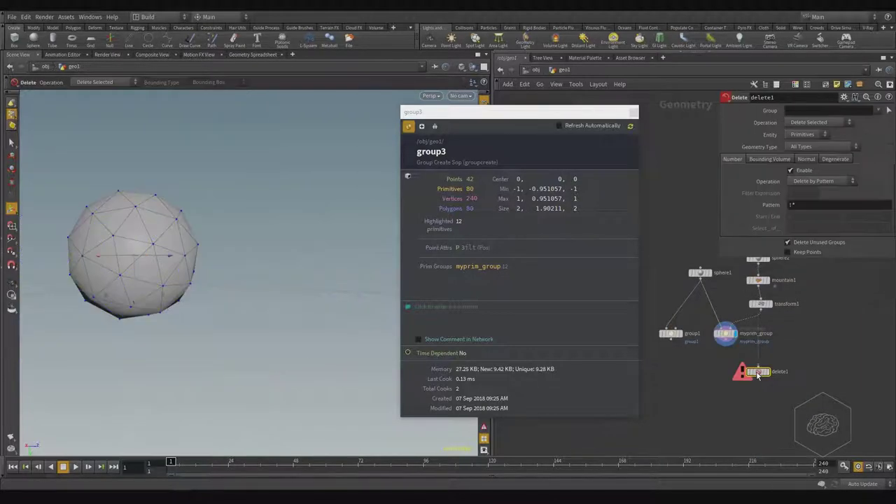
scroll(757, 371, "up", 5)
left_click_drag(757, 374, 708, 389)
left_click_drag(680, 291, 711, 373)
middle_click_drag(792, 325, 809, 285)
Set delete1 to Delete by Pattern with the entity Points, align it under myprim_group and display it.
left_click(815, 182)
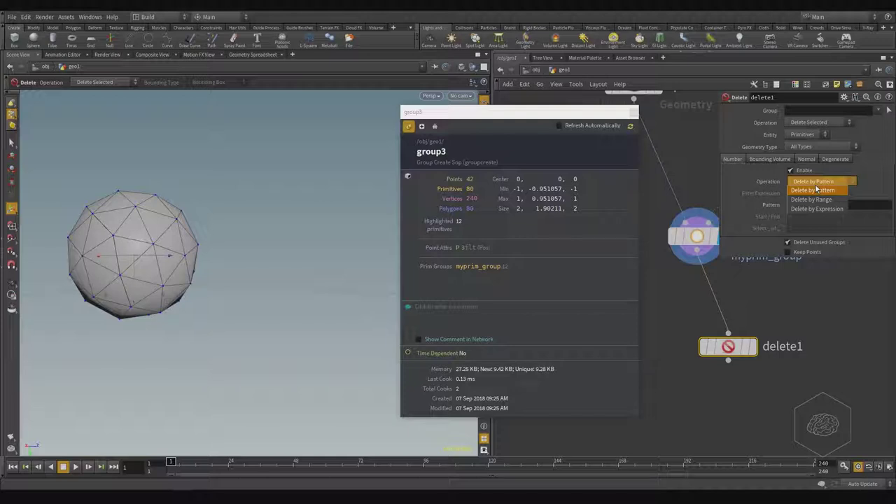
left_click(816, 190)
left_click(824, 136)
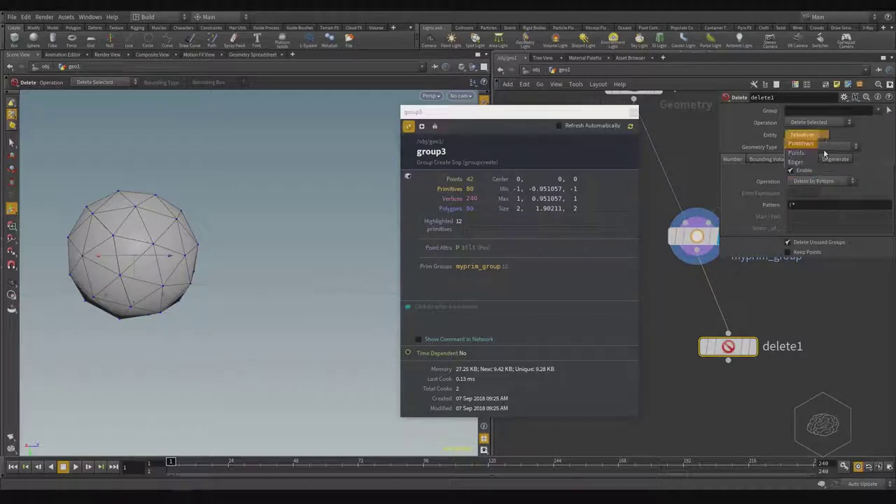
left_click(805, 154)
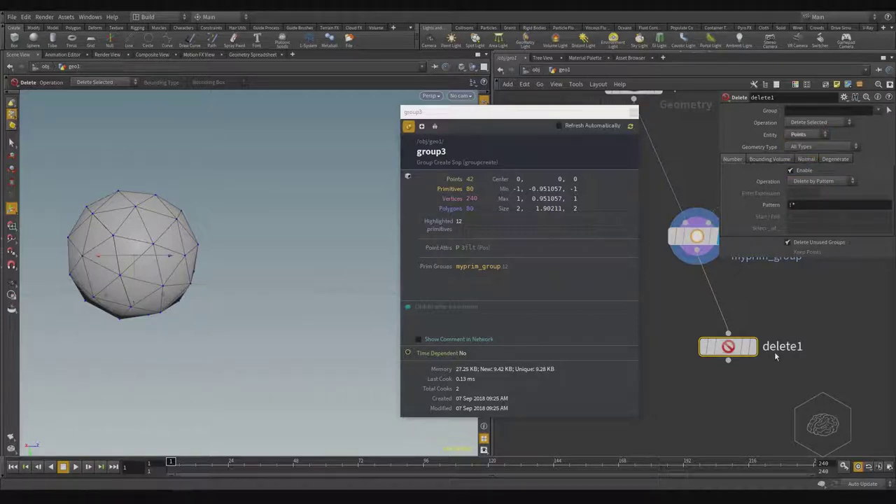
left_click_drag(733, 353, 703, 353)
left_click(724, 318)
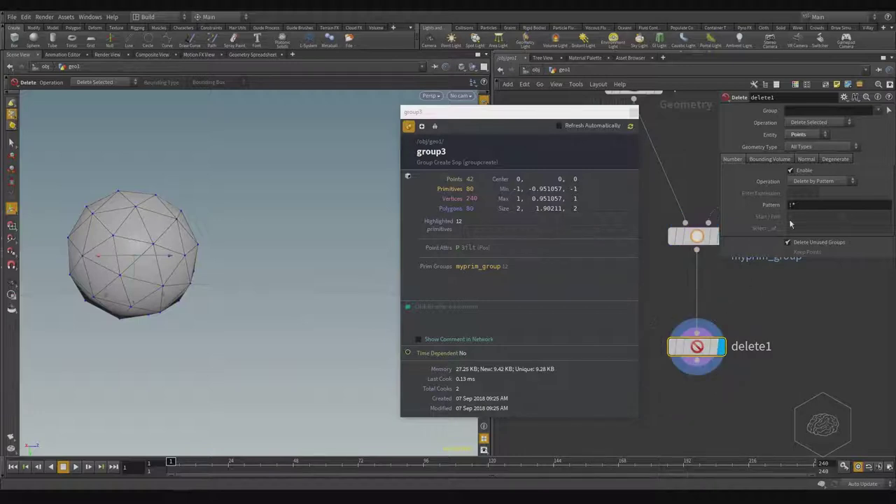
Set delete1's group to myprim_group and inspect the cut sphere from several sides.
left_click(877, 112)
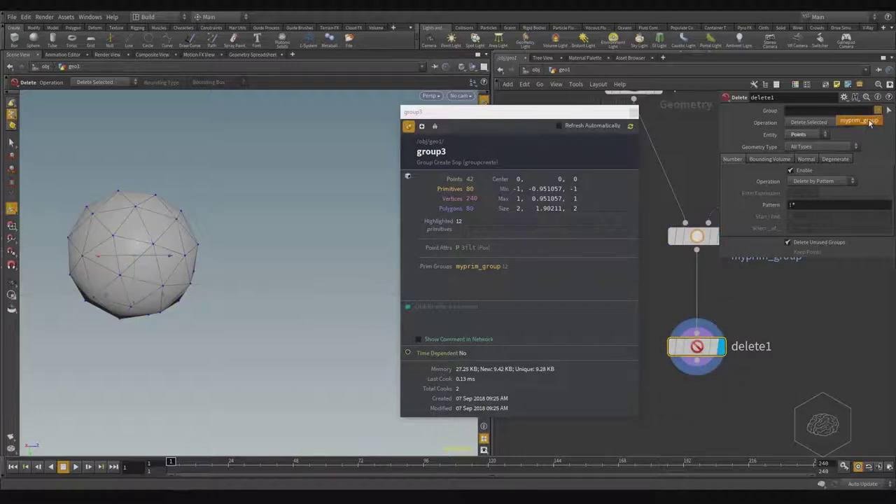
left_click(870, 122)
key("Escape")
left_click_drag(210, 203, 183, 343)
mouse_move(234, 281)
left_mouse_down()
mouse_move(214, 313)
mouse_move(138, 300)
mouse_move(148, 233)
left_mouse_up()
middle_click_drag(809, 303, 777, 363)
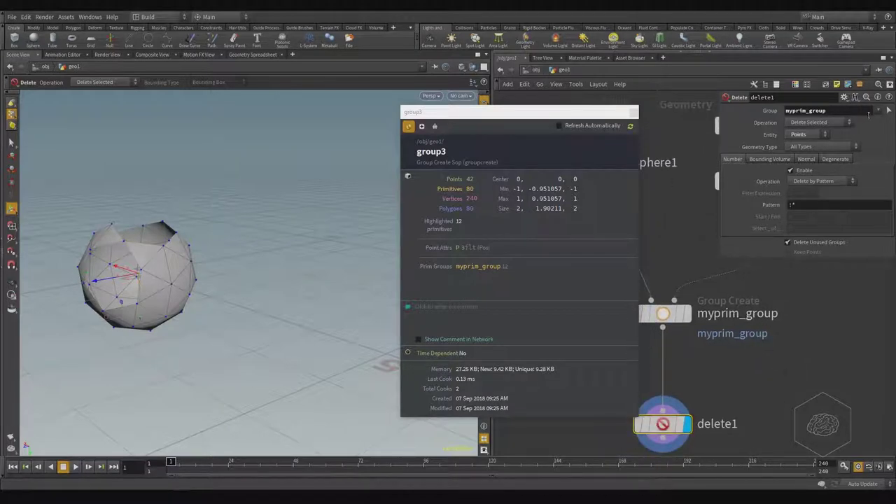
Insert group1 between sphere1 and myprim_group and list the groups available to delete1.
left_click(876, 111)
left_click(836, 399)
middle_click_drag(824, 321, 843, 359)
scroll(844, 359, "down", 3)
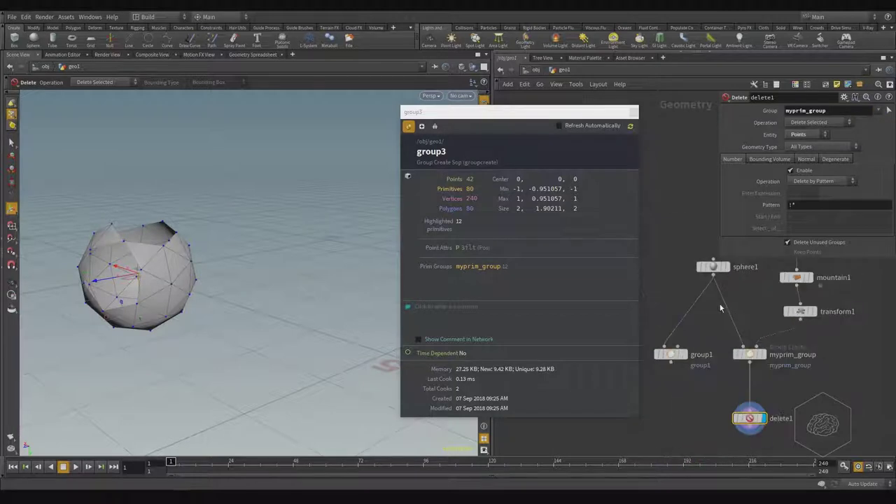
left_click_drag(671, 354, 727, 299)
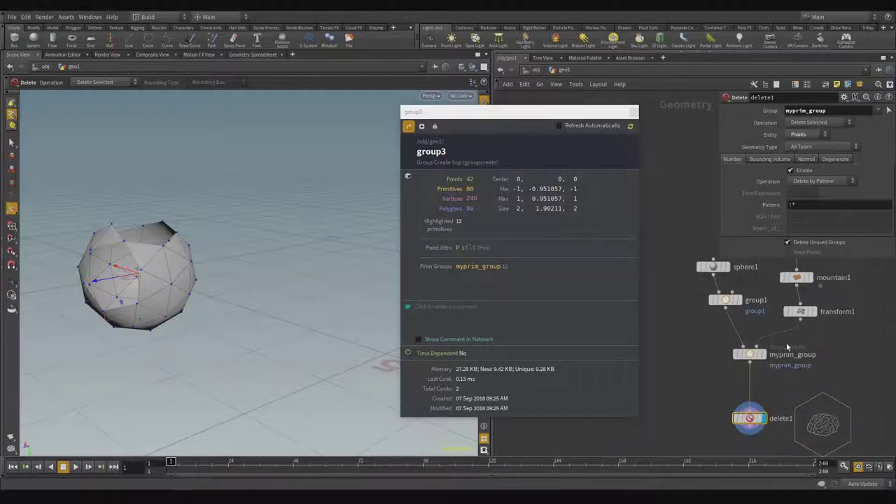
left_click(878, 110)
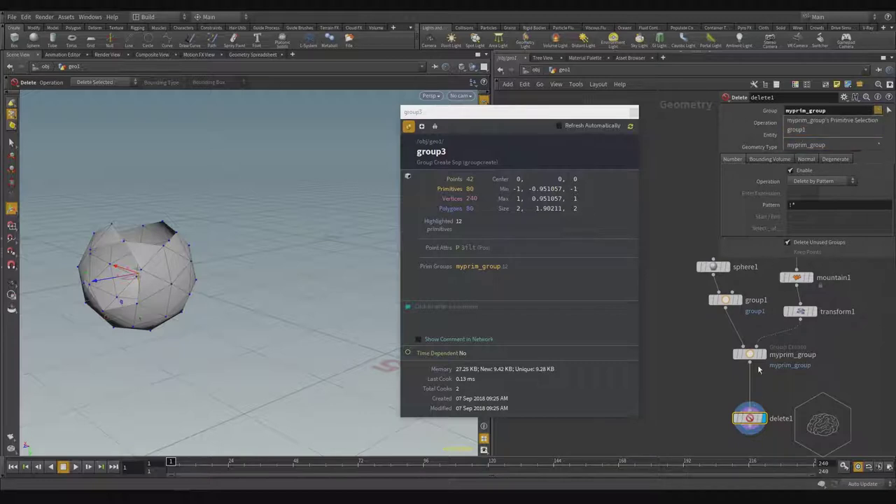
Move group1 back onto its own branch and wire sphere1 directly into myprim_group.
left_click_drag(730, 306, 671, 348)
left_click(713, 274)
left_click(750, 350)
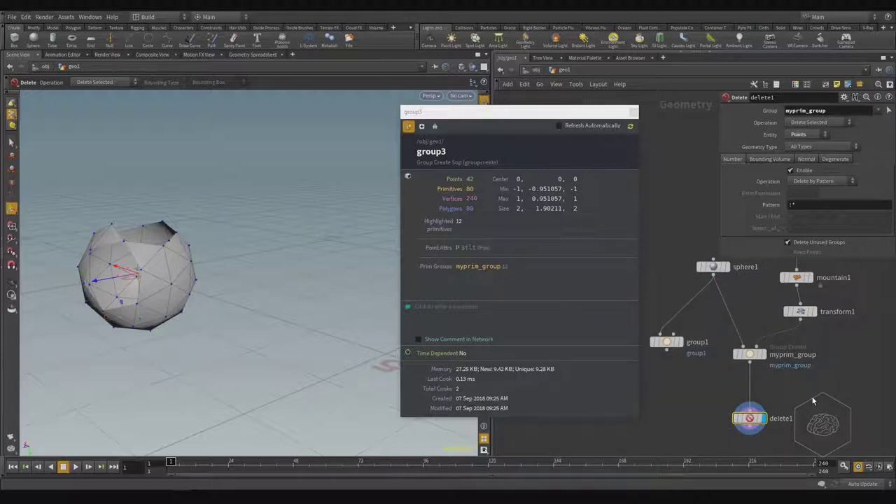
Try Delete Non-Selected as delete1's operation, return it to Delete Selected, and view the sphere from another side.
middle_click_drag(813, 401, 780, 317)
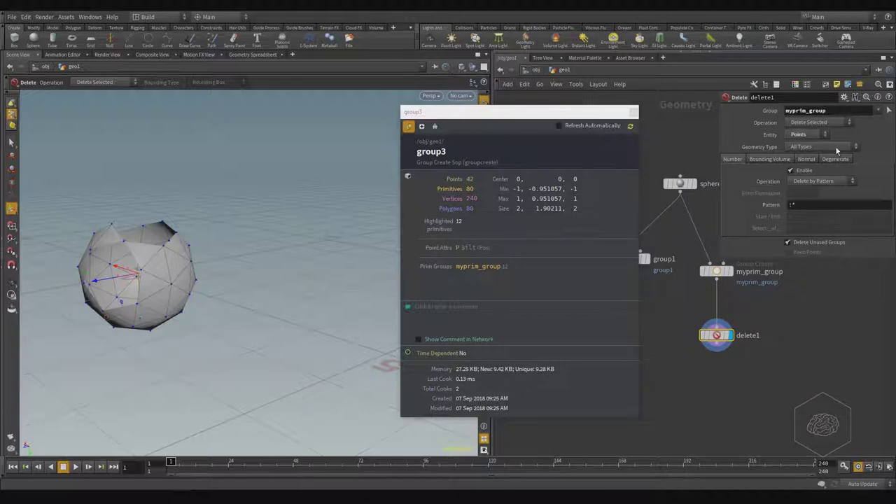
left_click(827, 124)
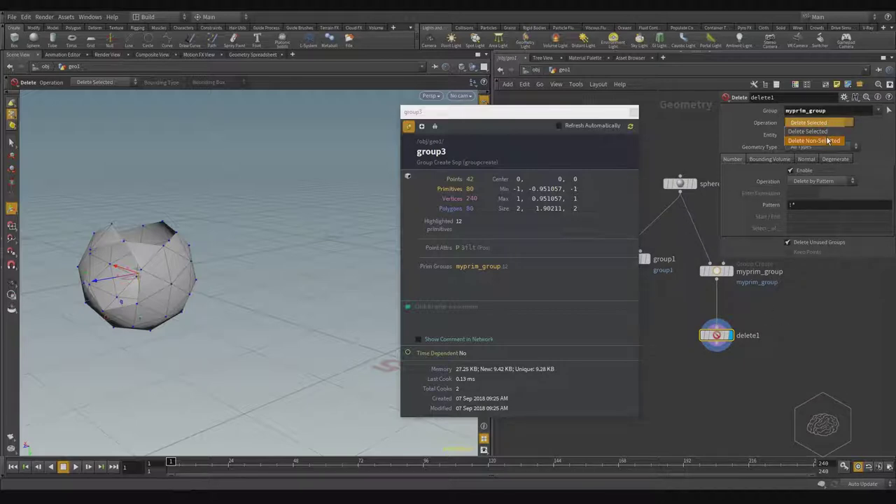
left_click(827, 140)
left_click(829, 125)
left_click(830, 134)
left_click_drag(254, 184, 312, 196, "alt")
left_click_drag(200, 300, 268, 294, "alt")
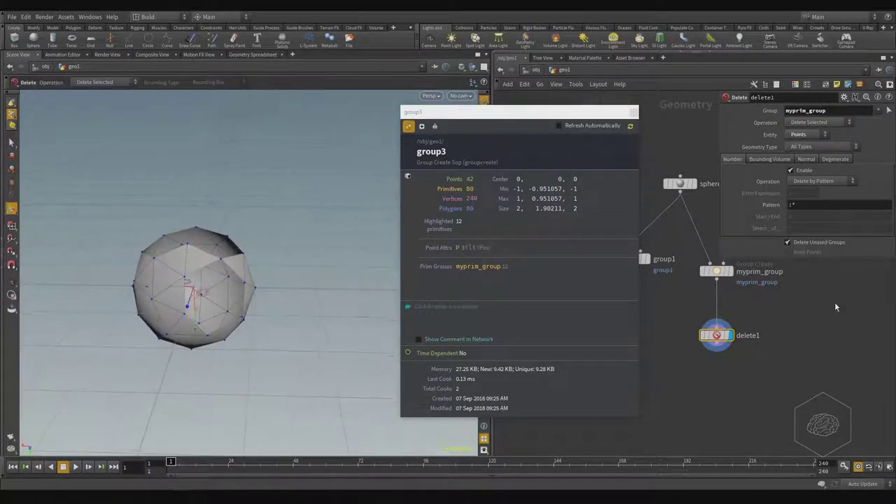
Select myprim_group, review its bounding type options, and examine the bounding geometry around the sphere.
middle_click_drag(834, 303, 834, 346)
left_click(720, 317)
middle_click_drag(788, 300, 783, 343)
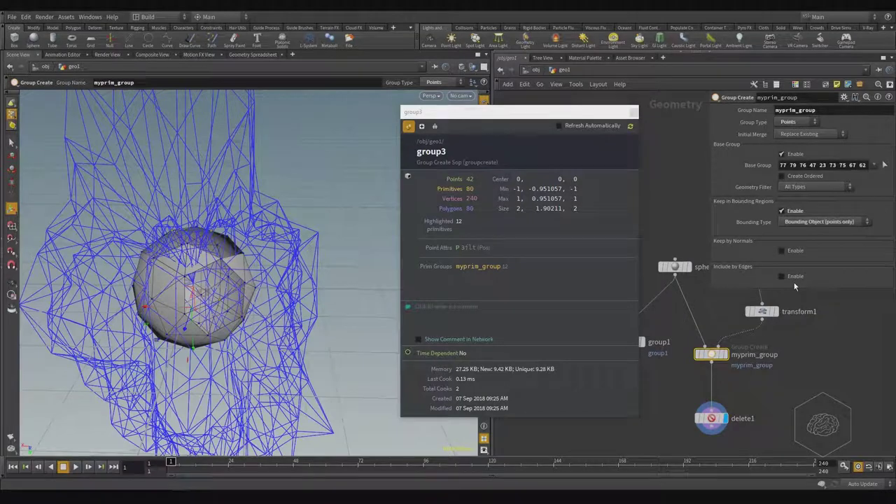
left_click(810, 222)
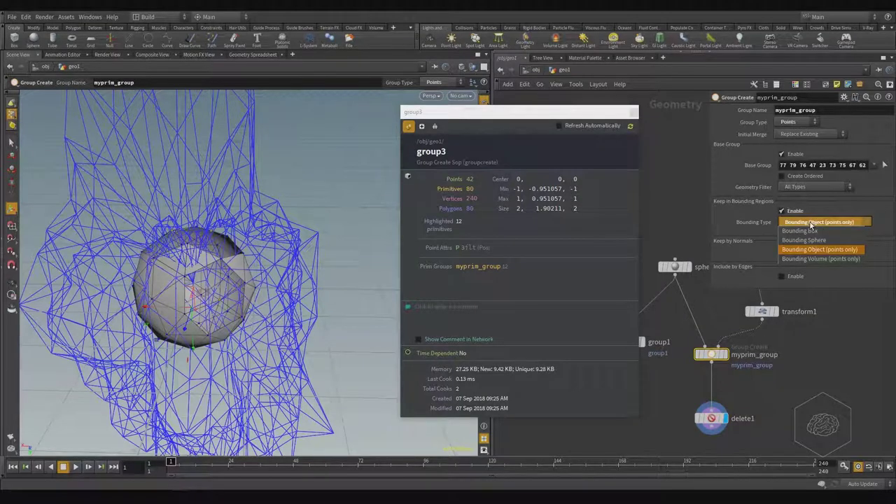
left_click(832, 297)
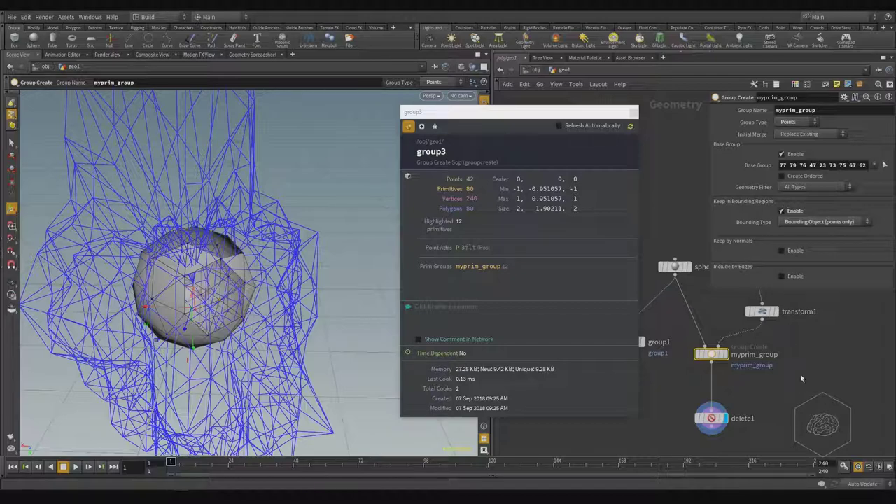
middle_click_drag(859, 365, 834, 365)
left_click_drag(197, 238, 163, 316)
right_click_drag(318, 200, 210, 242)
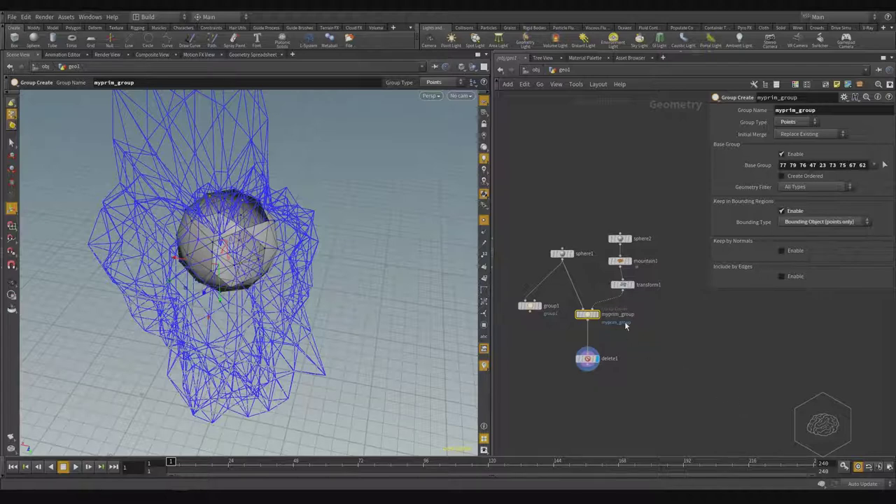
Enclose all the nodes in a network box and title it group_example.
left_click_drag(679, 175, 500, 420)
left_click(638, 378)
left_click_drag(669, 207, 504, 393)
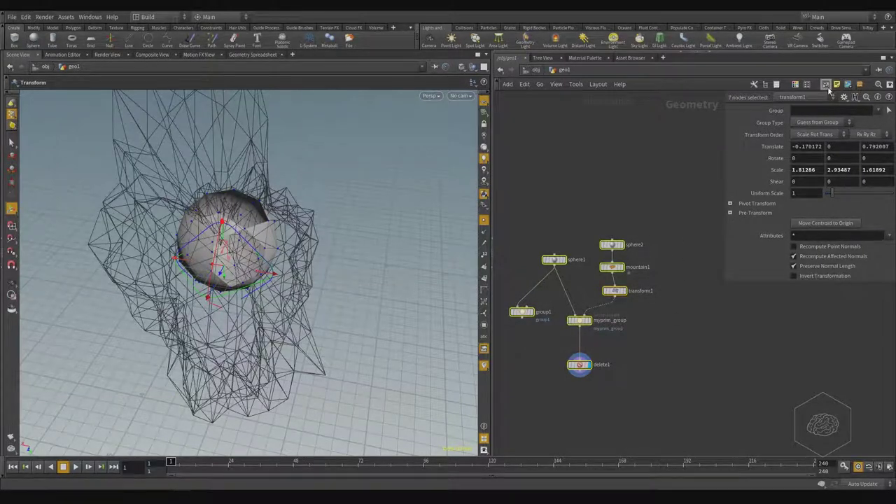
key("shift+o")
left_click(635, 173)
left_click(553, 233)
double_click(554, 233)
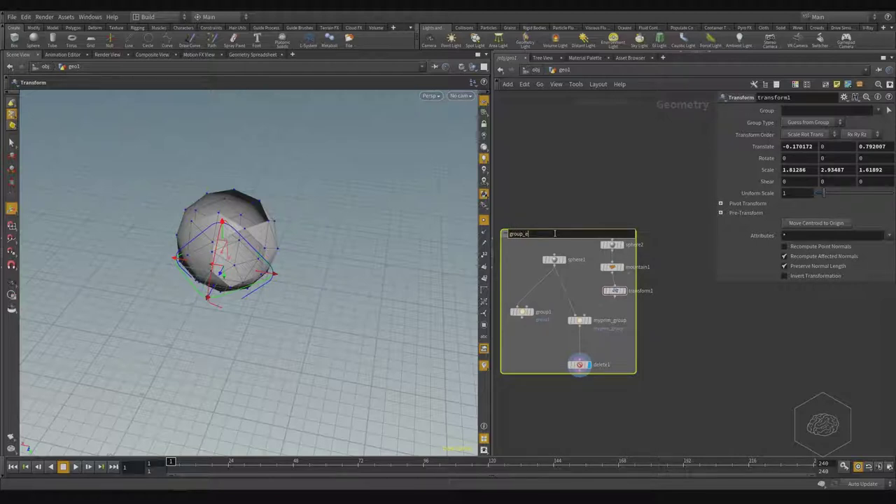
key("Return")
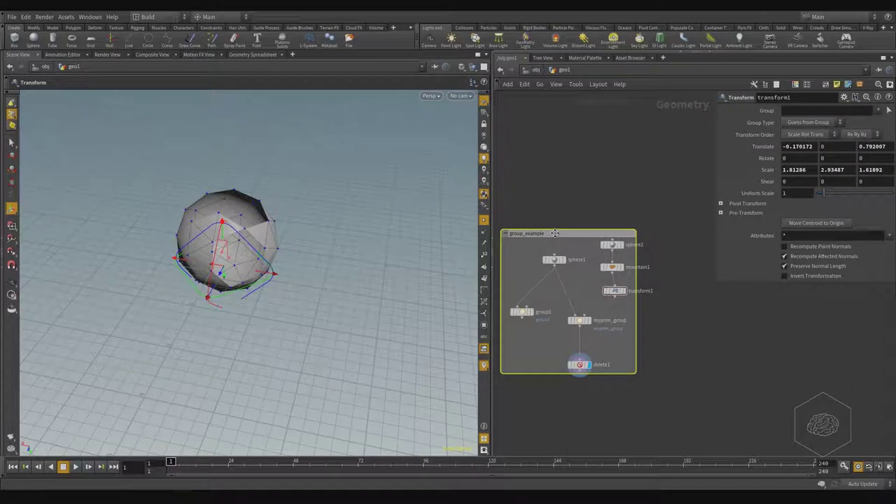
Move the group_example box higher in the network and place delete1 closer beneath myprim_group.
left_click(553, 259)
left_click_drag(569, 233, 537, 126)
left_click(624, 180)
middle_click_drag(602, 261, 603, 290)
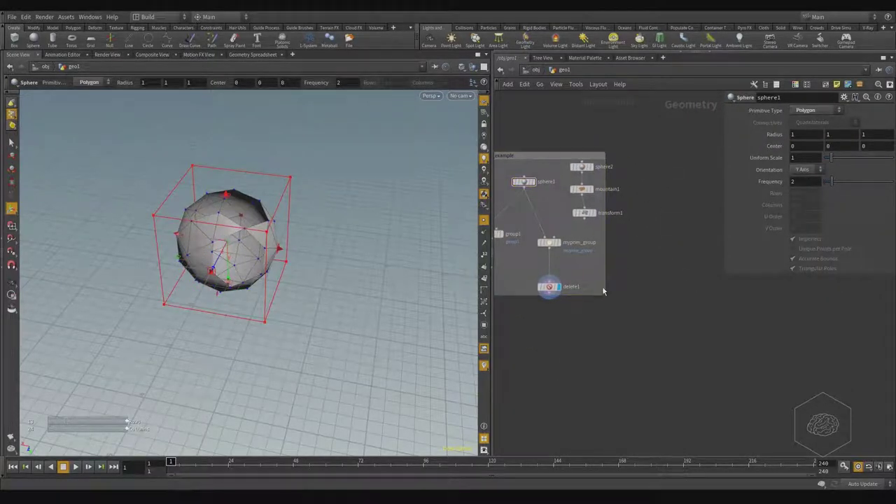
scroll(603, 291, "up", 2)
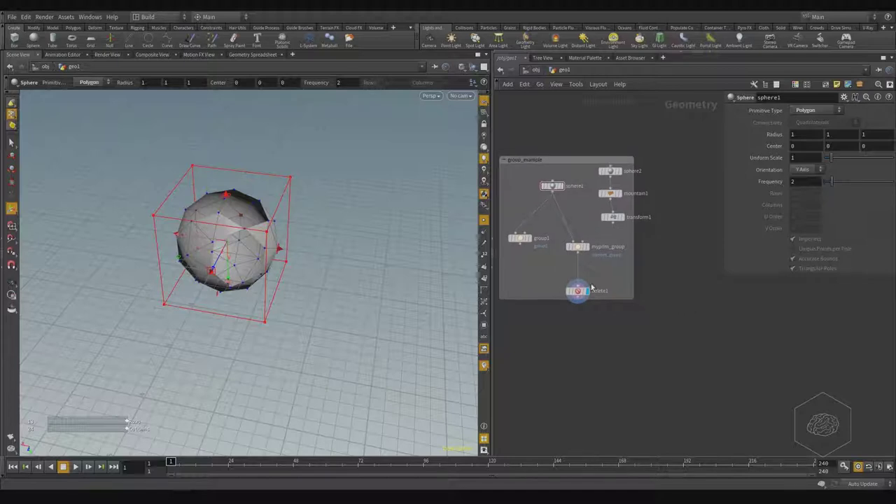
left_click_drag(577, 291, 576, 275)
middle_click_drag(702, 294, 694, 321)
middle_click_drag(687, 376, 656, 354)
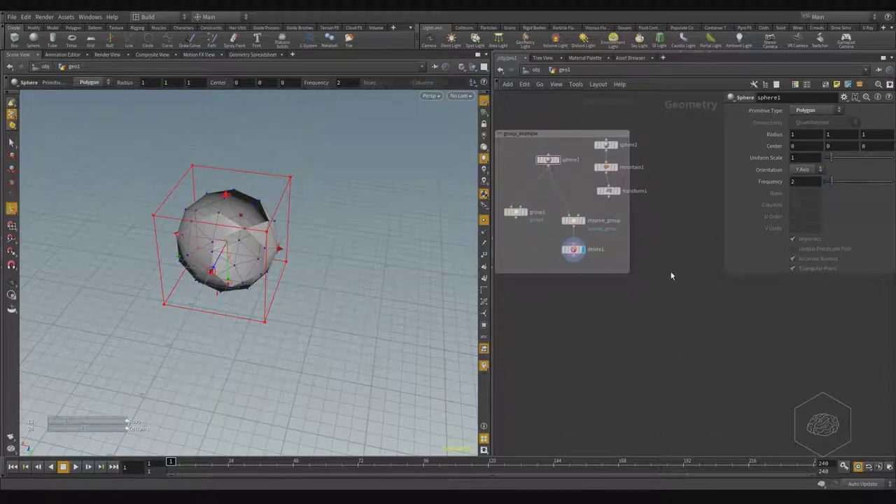
Duplicate sphere1 and place the copy below the group_example network box.
left_click(550, 157)
right_click(555, 150)
left_click(533, 153)
left_click_drag(546, 160, 542, 314, "alt")
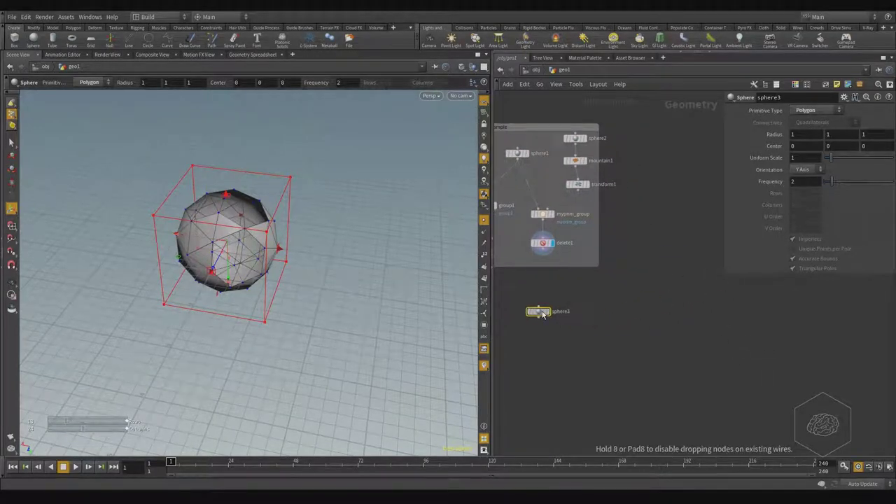
middle_click_drag(542, 314, 651, 353)
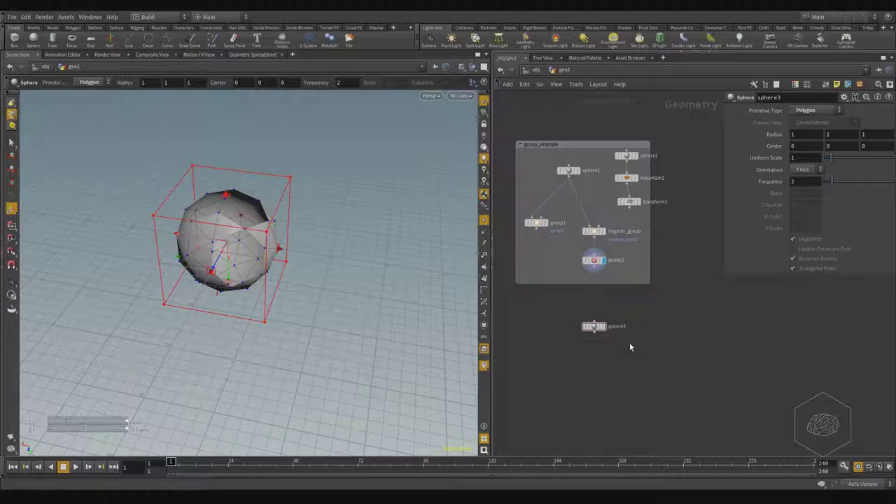
Add a Point node and place it below sphere3, slightly to its left.
key("Tab")
type("point")
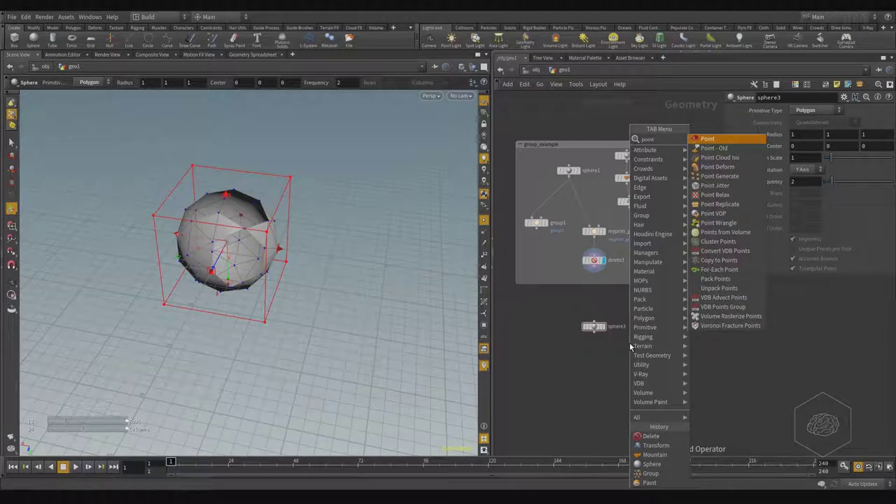
key("Down")
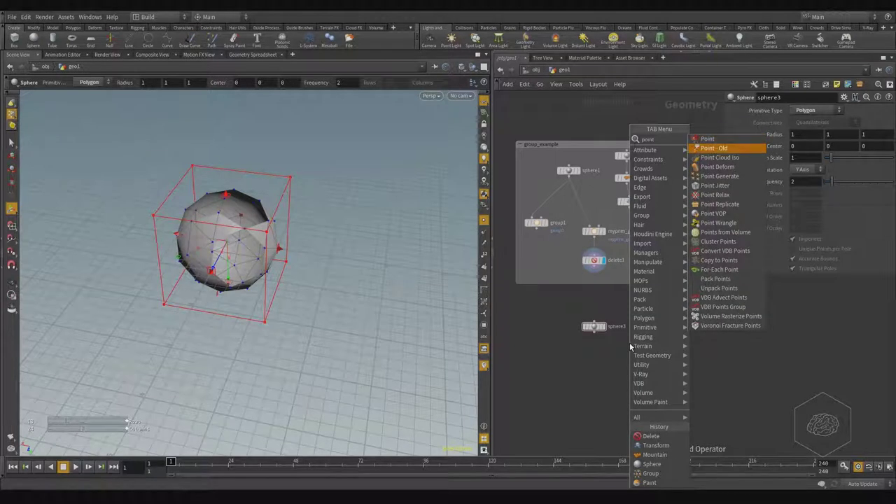
key("Return")
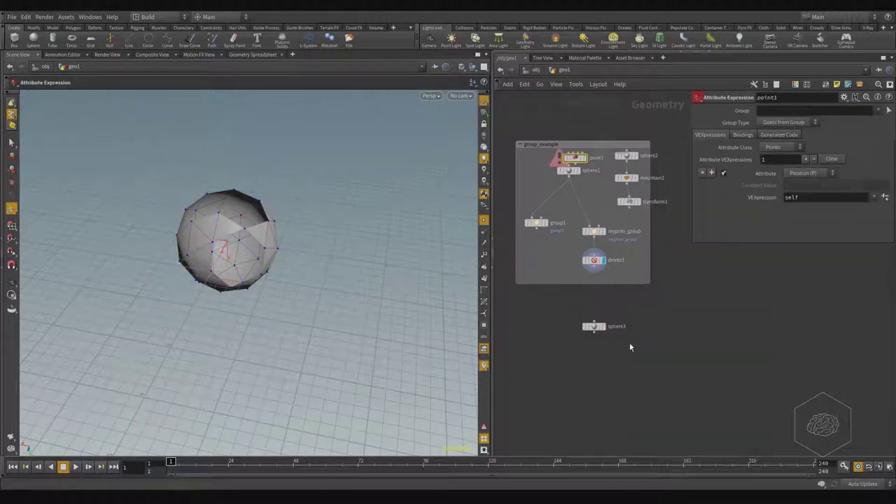
left_click_drag(573, 159, 570, 367)
Add a Point - Old node to the right of point1 and review its color mode options.
key("Tab")
type("point -")
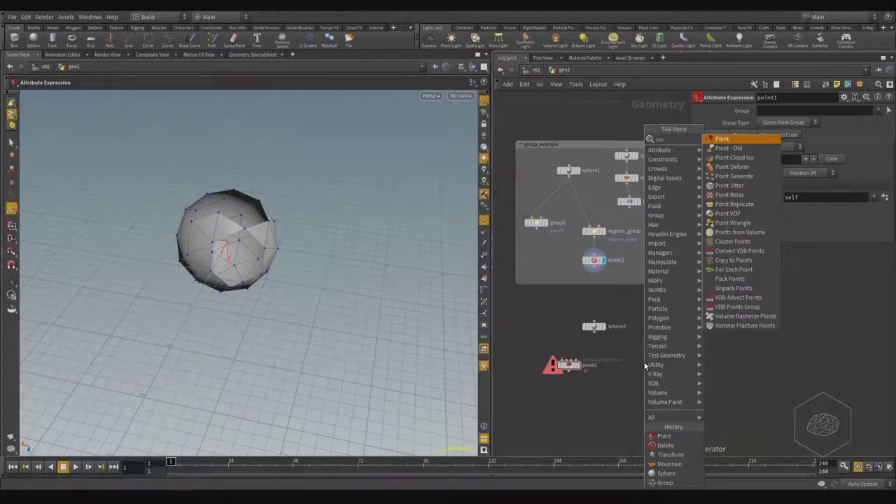
key("Return")
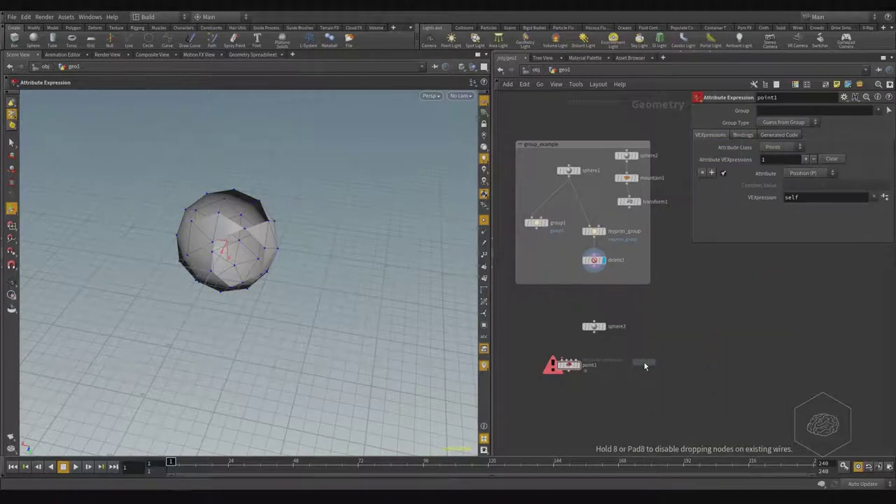
left_click(646, 365)
scroll(595, 415, "up", 2)
scroll(567, 417, "up", 2)
scroll(654, 398, "down", 4)
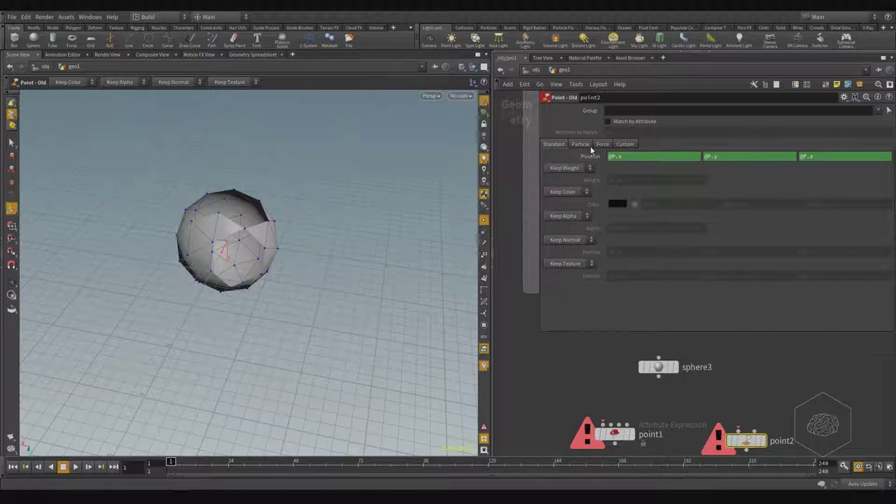
left_click(564, 191)
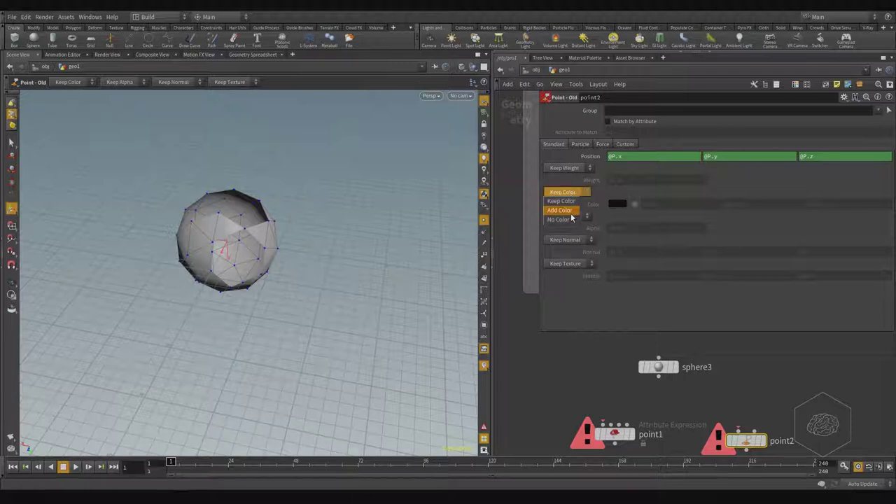
left_click(680, 327)
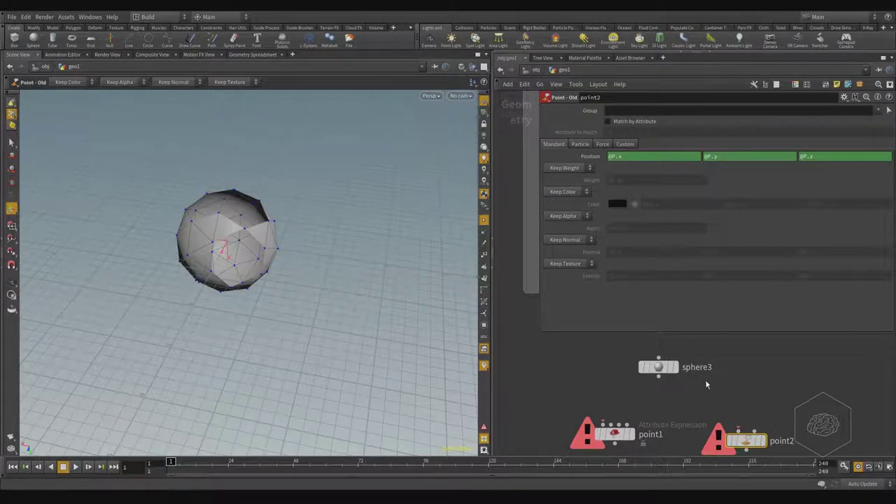
Display sphere3 and connect its output to the first inputs of both point1 and point2.
left_click(676, 367)
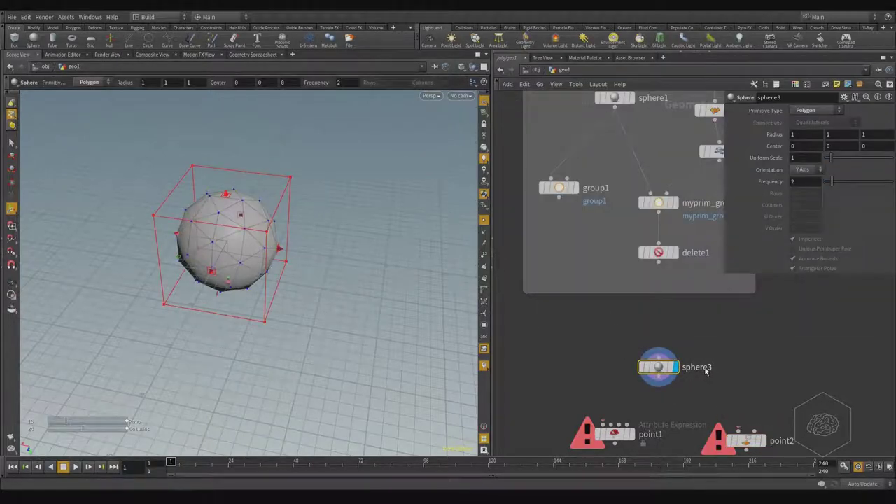
left_click_drag(739, 429, 671, 389)
left_click(659, 378)
left_click(603, 424)
middle_click_drag(682, 405, 661, 359)
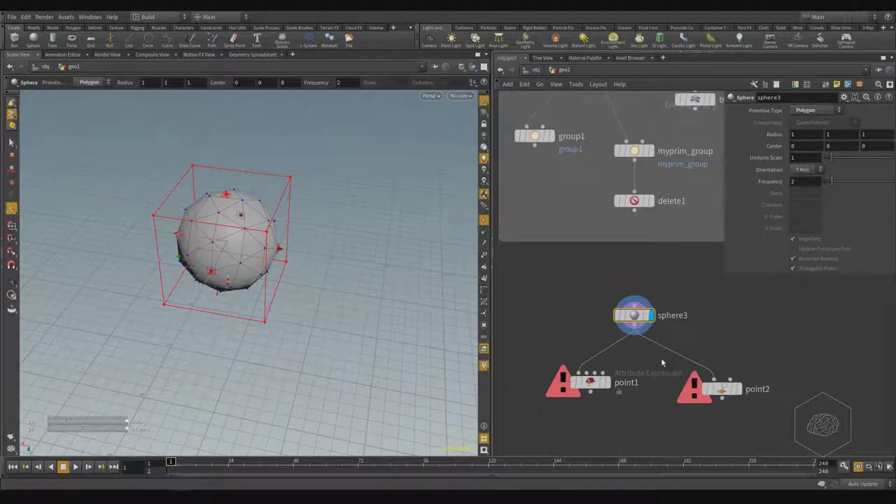
Select point1 and look through the available operators that match "point".
left_click(607, 382)
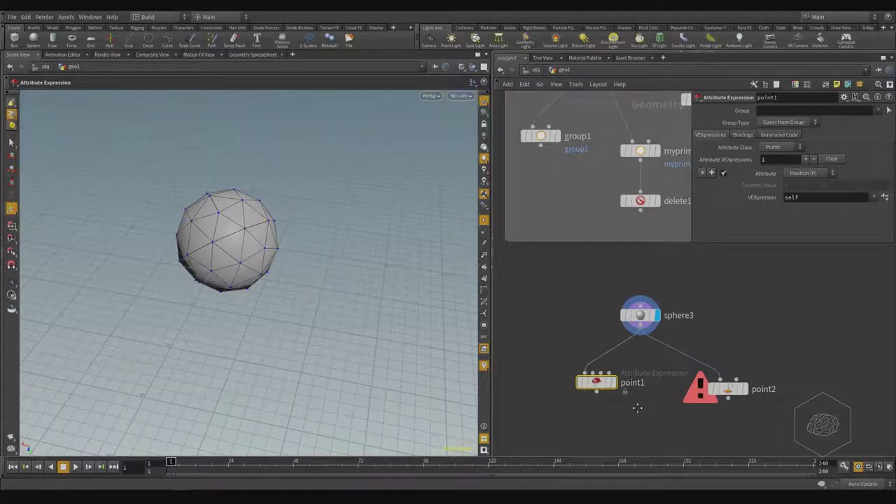
key("Tab")
type("point")
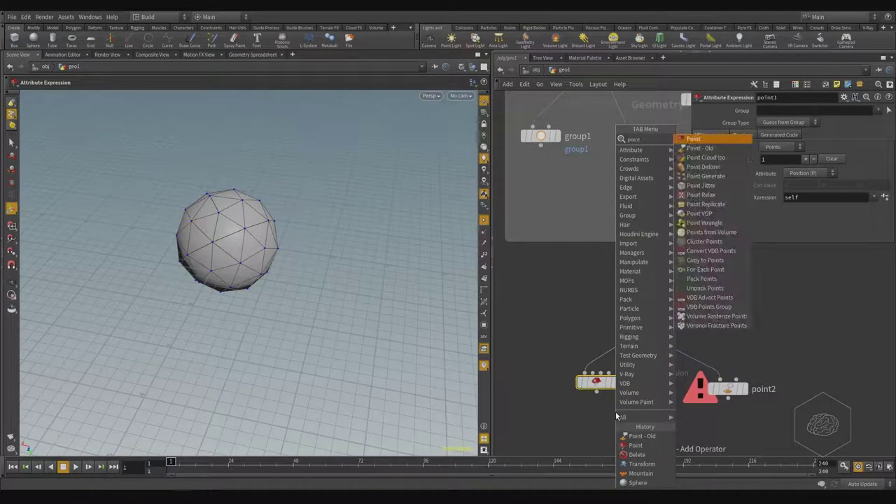
key("Down")
key("Down")
key("Down")
key("Down")
key("Down")
key("Down")
key("Down")
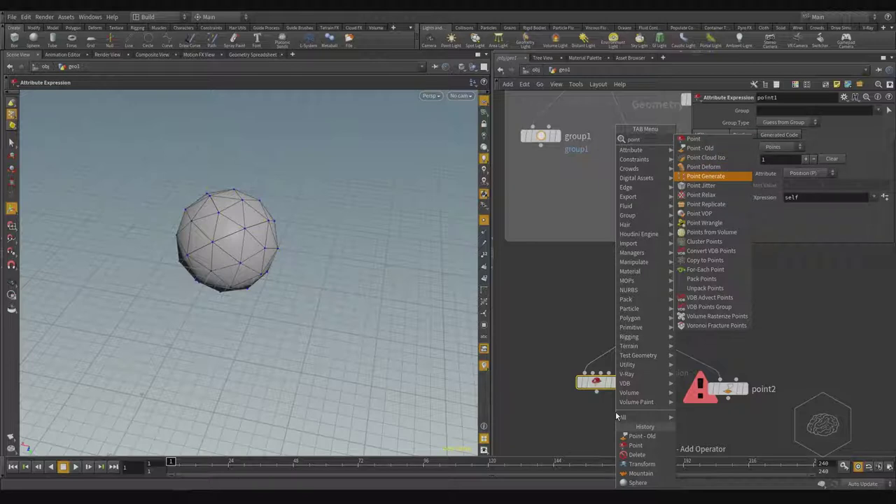
key("Up")
key("Up")
key("Up")
key("Up")
key("Up")
key("Up")
key("Up")
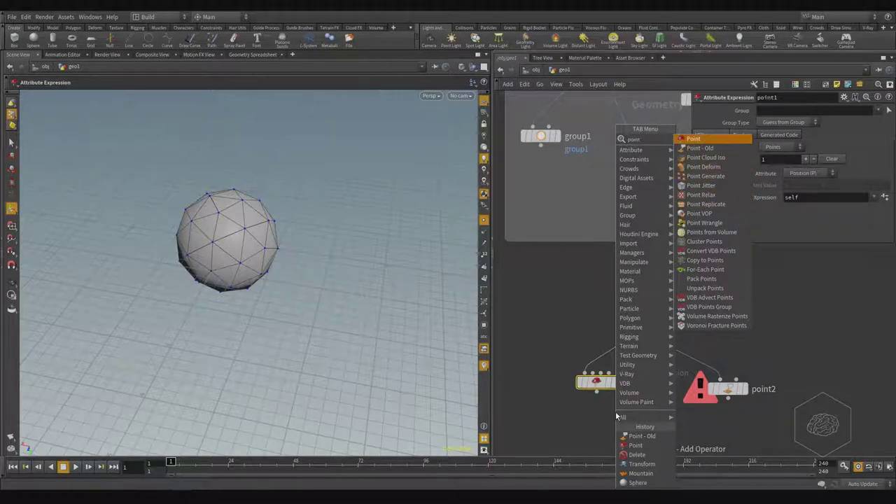
key("Escape")
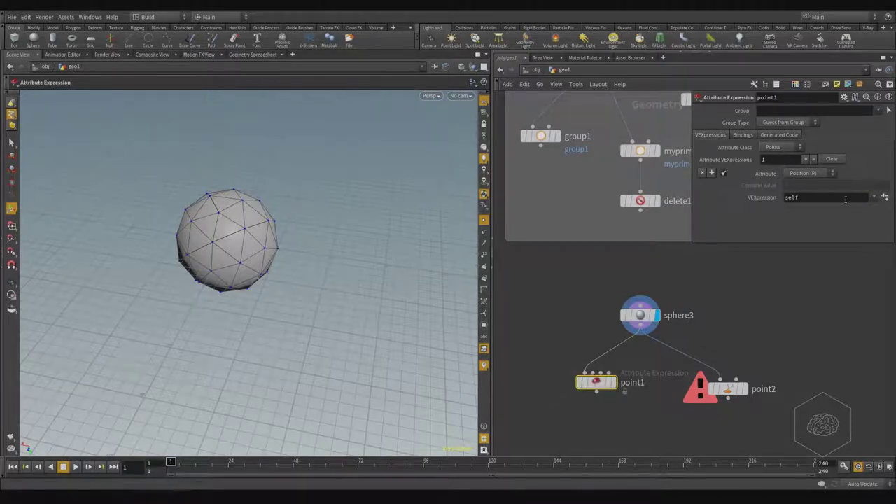
Set point1's attribute to Color (Cd) and its VEXpression to the Constant Value preset.
left_click(809, 173)
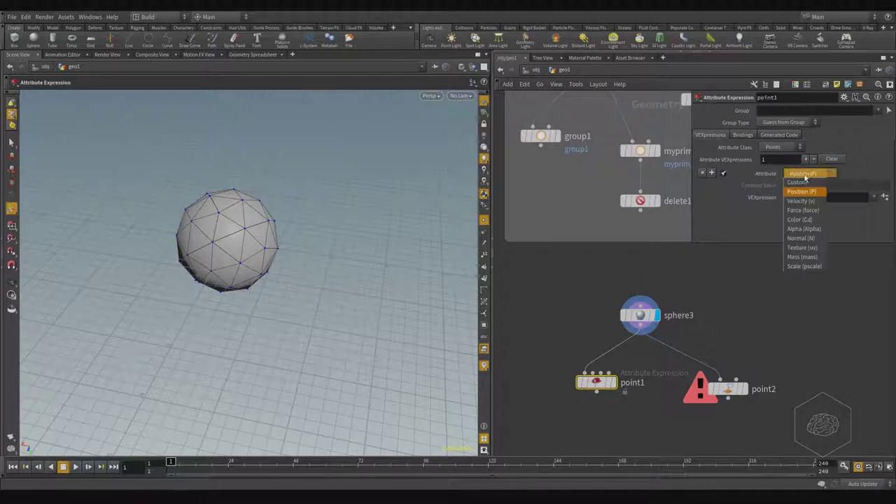
left_click(811, 221)
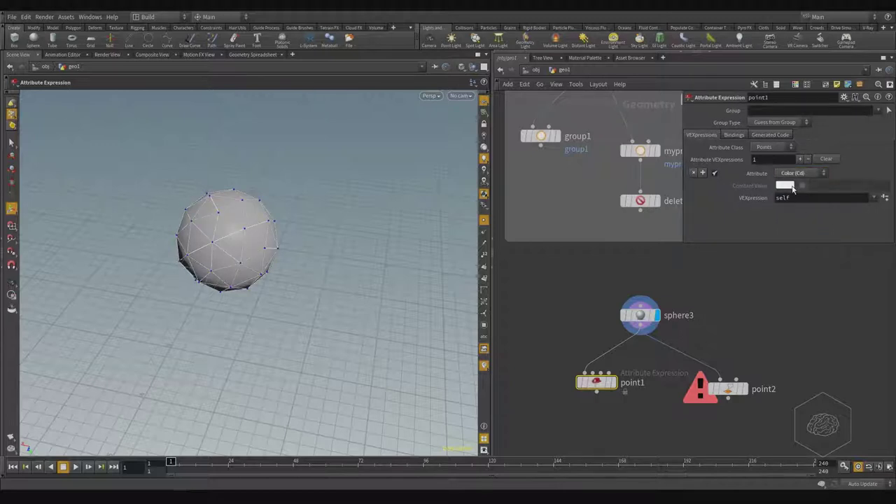
left_click(874, 197)
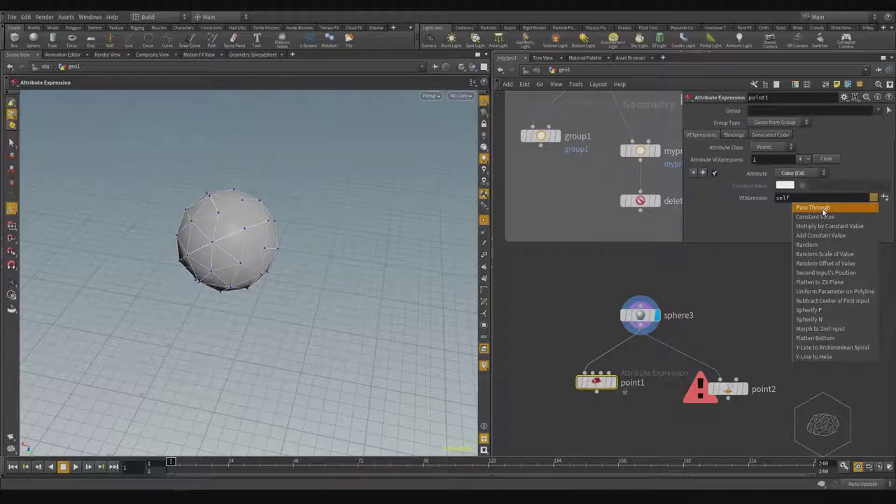
left_click(839, 320)
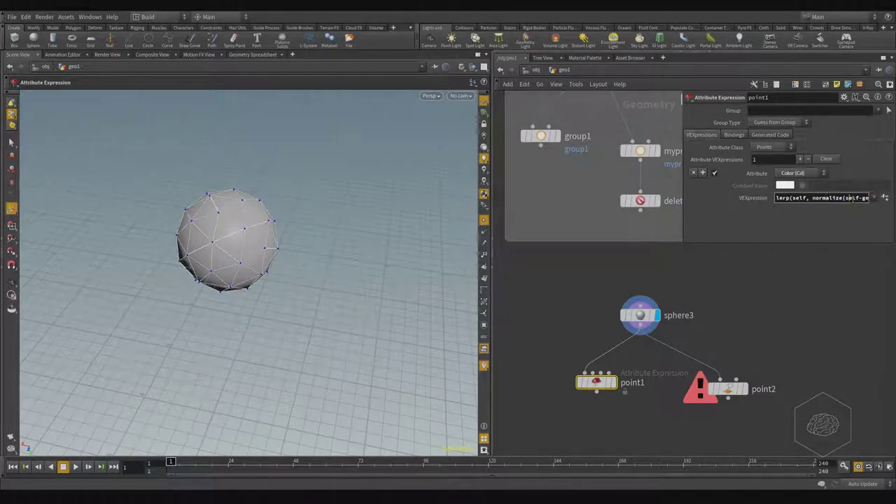
left_click(874, 198)
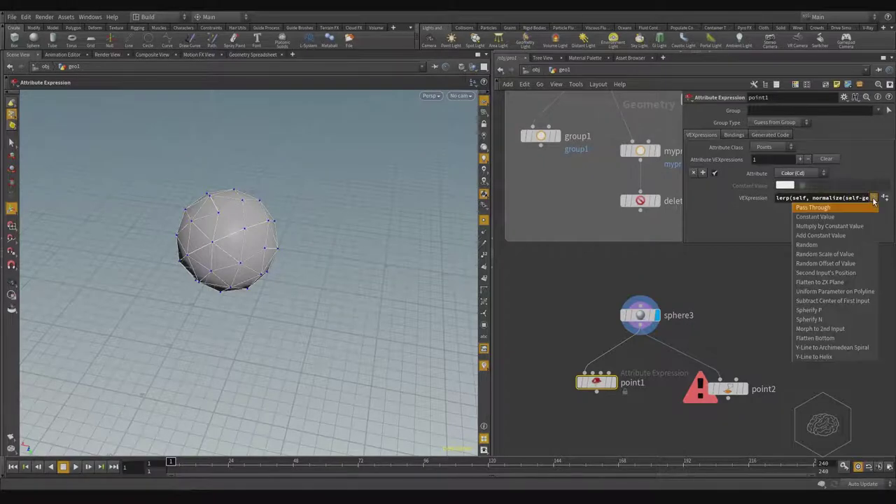
left_click(833, 216)
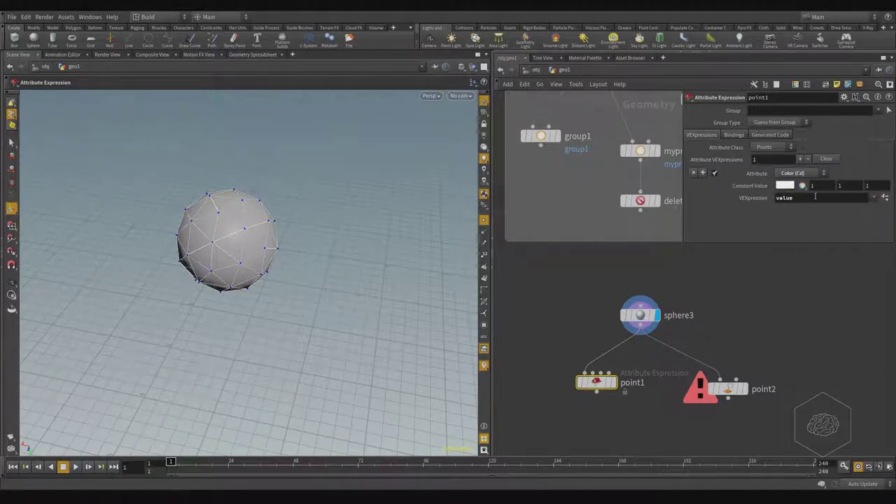
Set point1's constant color value to green (0, 0.9, 0).
left_click(787, 186)
left_click(776, 147)
left_click(879, 93)
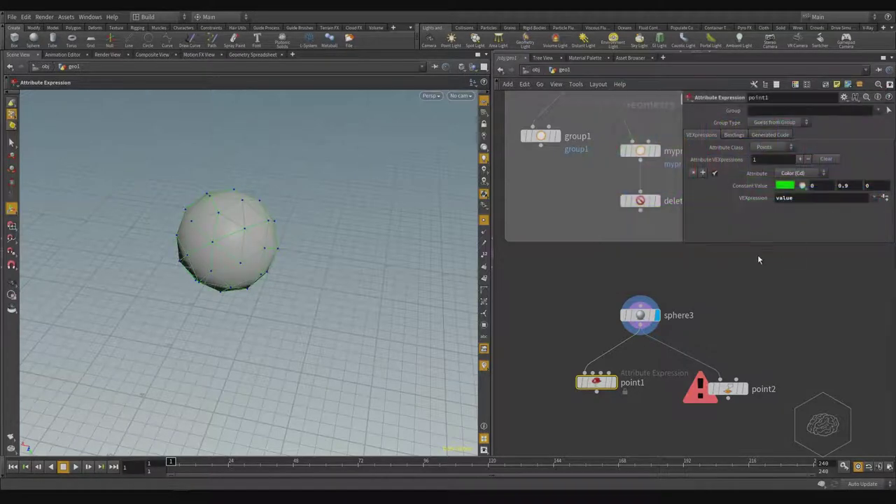
Set point2's color mode to Add Color and try to choose a color for it.
left_click(727, 388)
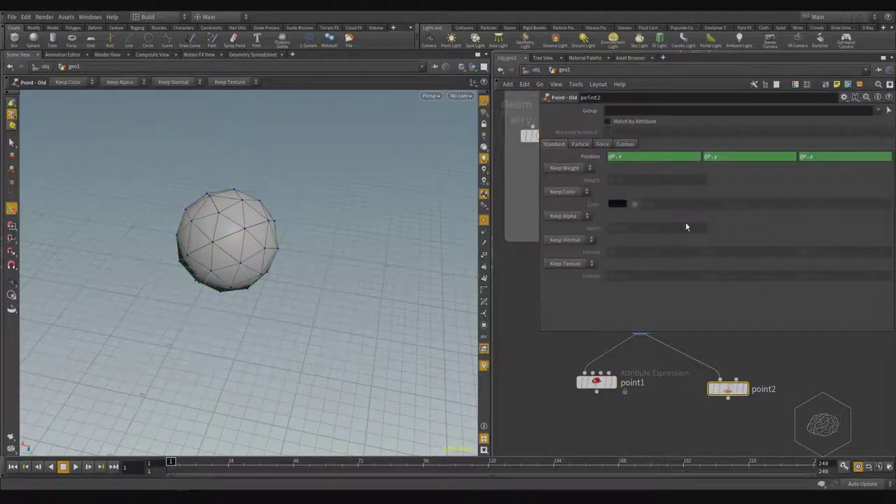
left_click(566, 193)
left_click(571, 210)
left_click(620, 205)
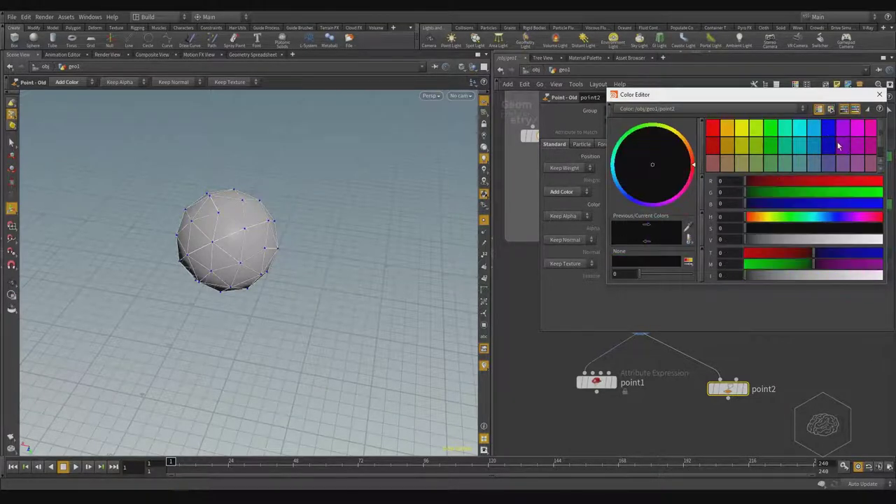
left_click(878, 94)
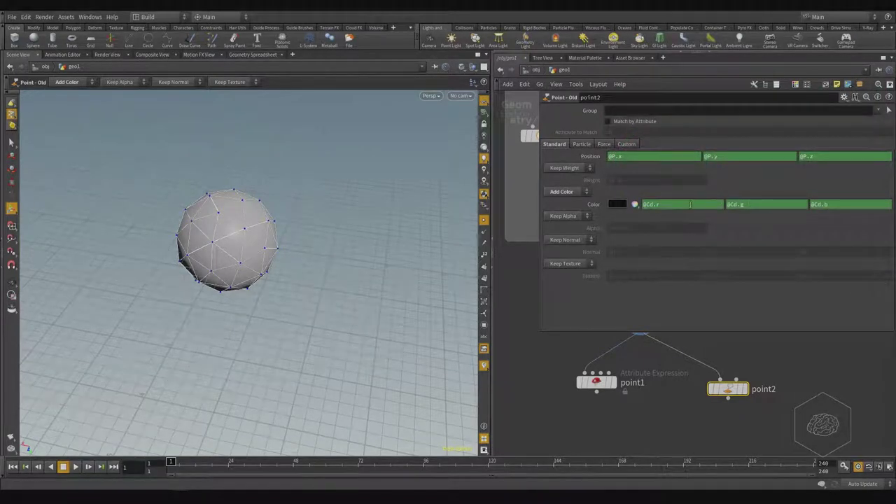
Delete the channel expressions from point2's Color parameter.
double_click(666, 205)
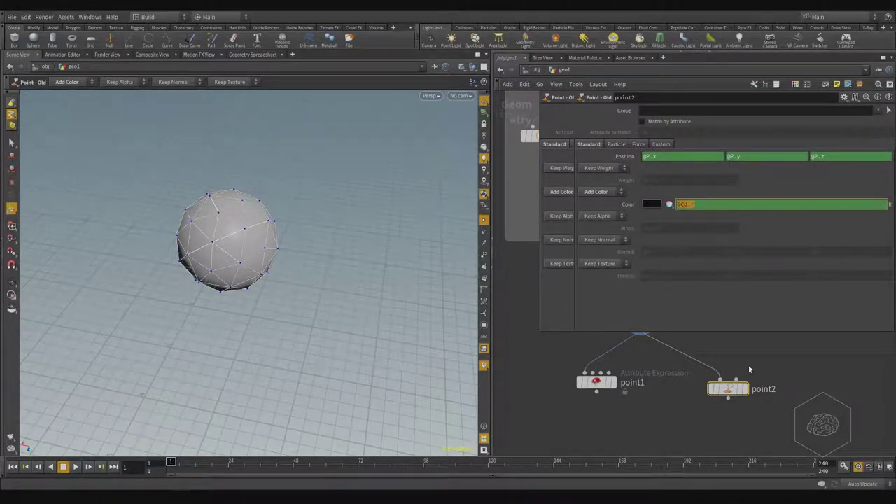
key("Return")
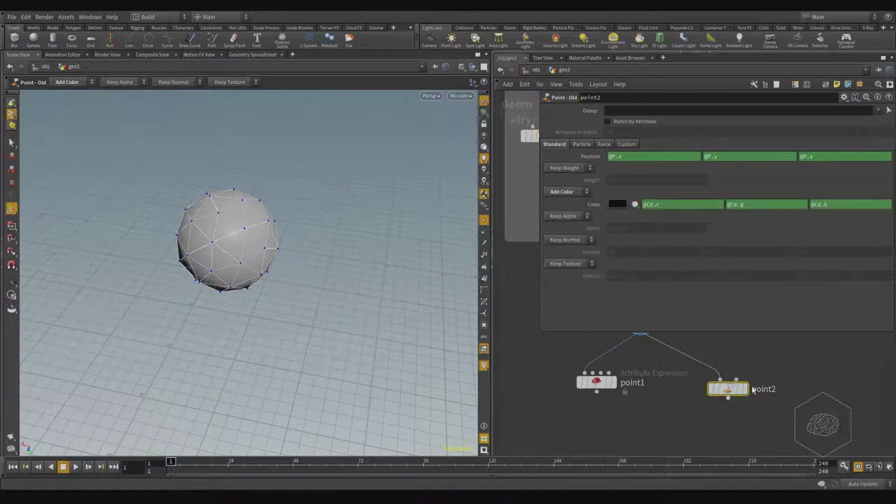
right_click(598, 203)
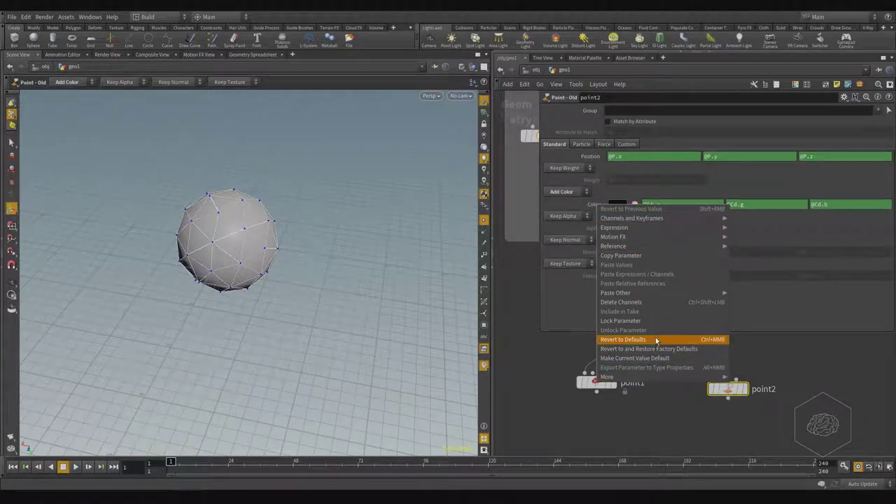
left_click(657, 302)
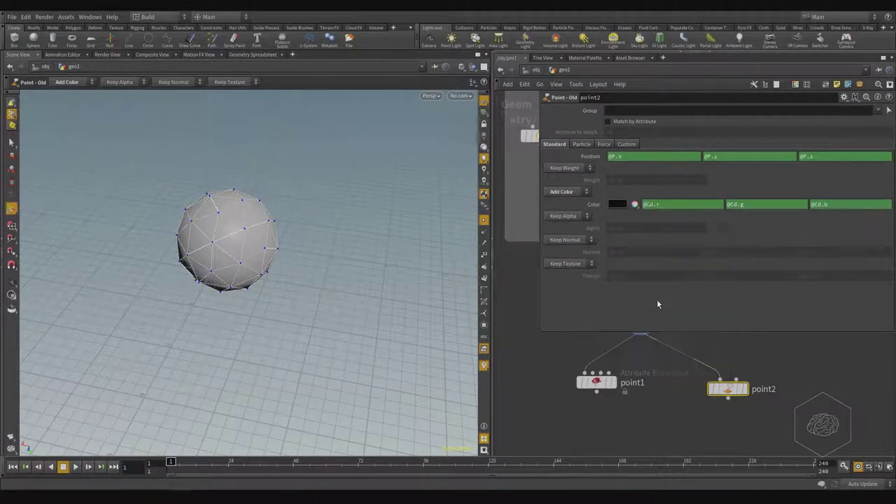
Set point2's color to purple (0.25, 0, 0.5).
left_click(657, 206)
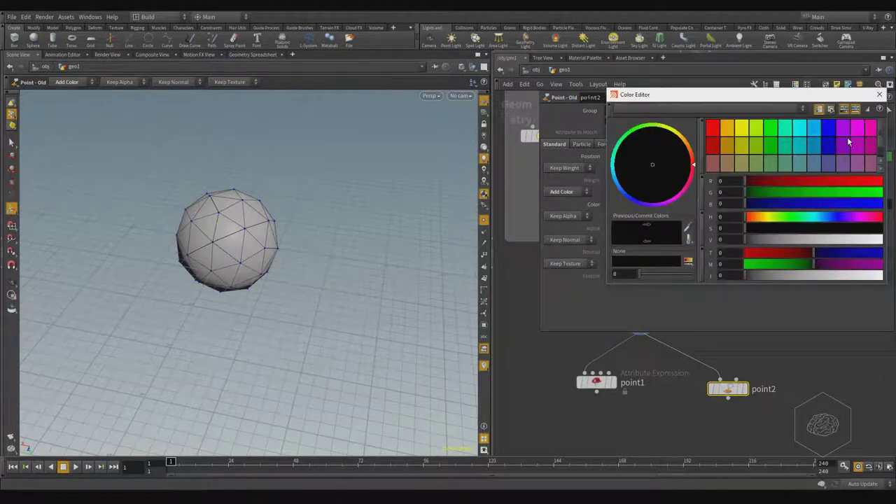
left_click(846, 151)
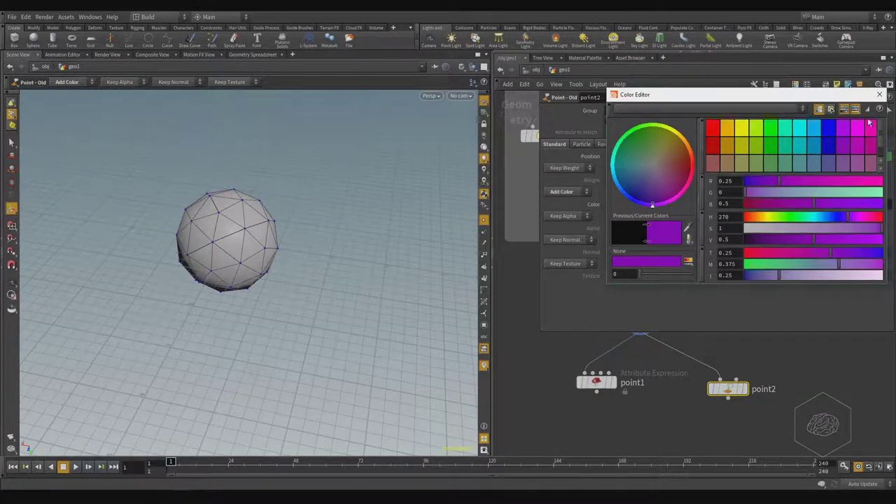
left_click(879, 94)
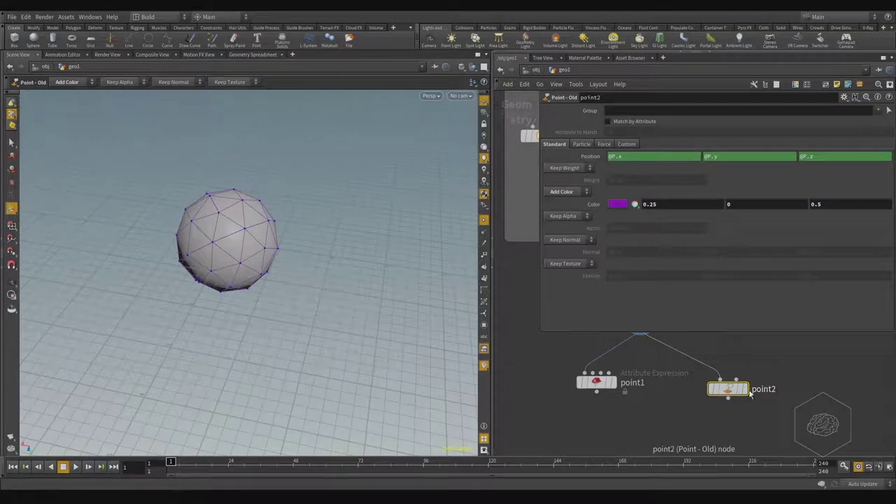
Compare the two colored spheres by switching the display between point2 and point1, ending on point2.
left_click(744, 369)
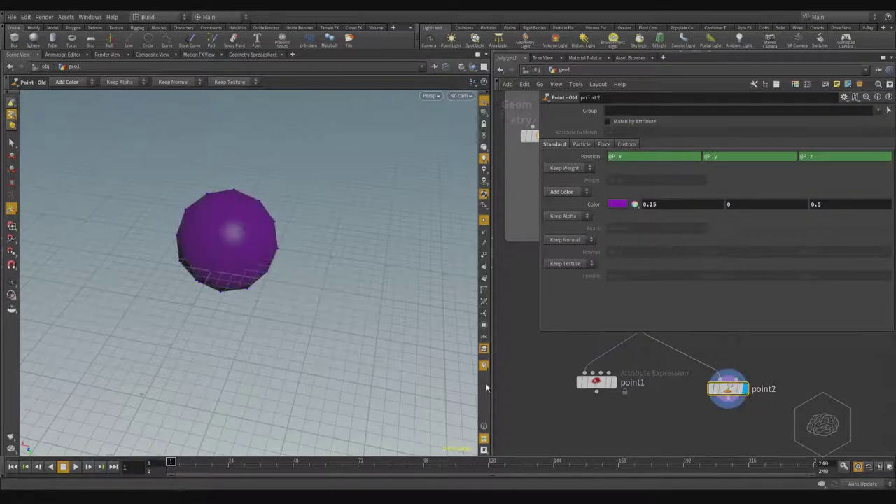
left_click(612, 384)
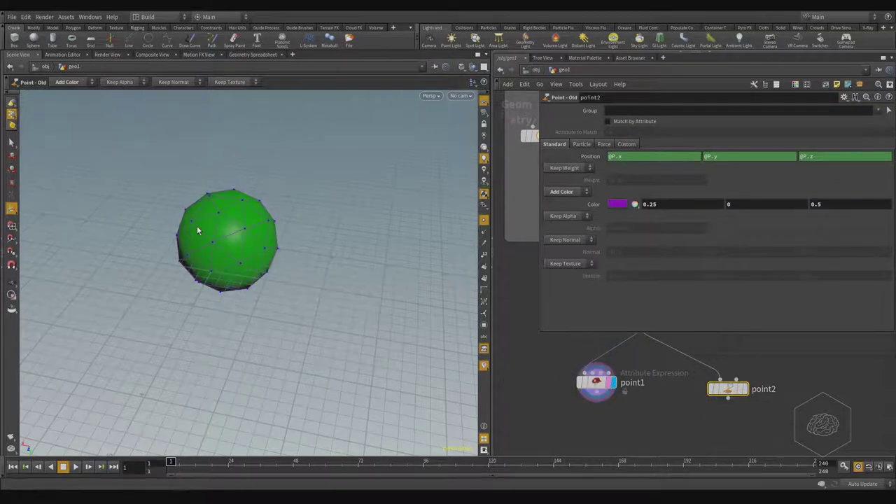
left_click(744, 369)
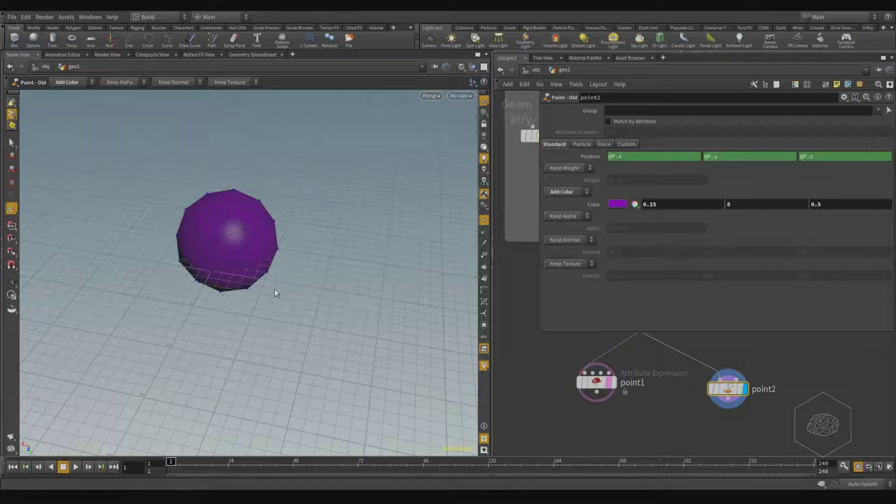
Examine the parameters of the point1 and point2 nodes below sphere3 in turn.
scroll(688, 372, "down", 3)
middle_click_drag(720, 335, 684, 414)
left_click_drag(647, 394, 660, 395)
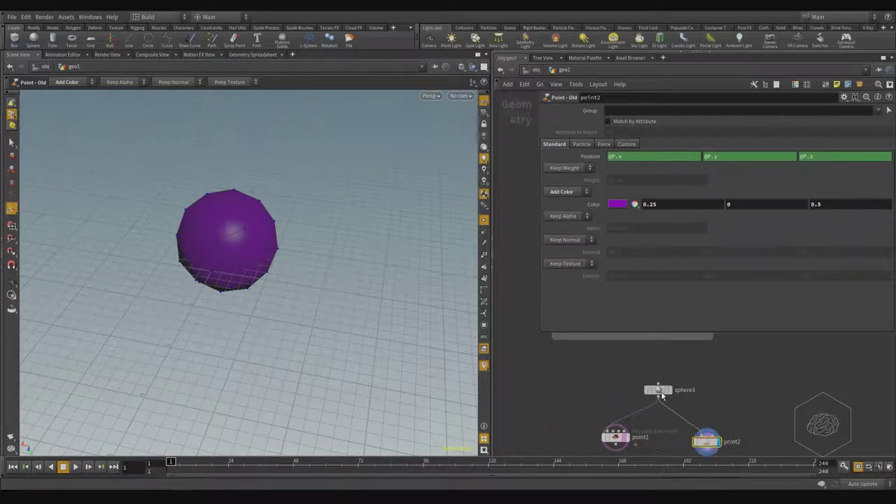
middle_click_drag(680, 397, 662, 346)
scroll(605, 392, "up", 2)
left_click(612, 387)
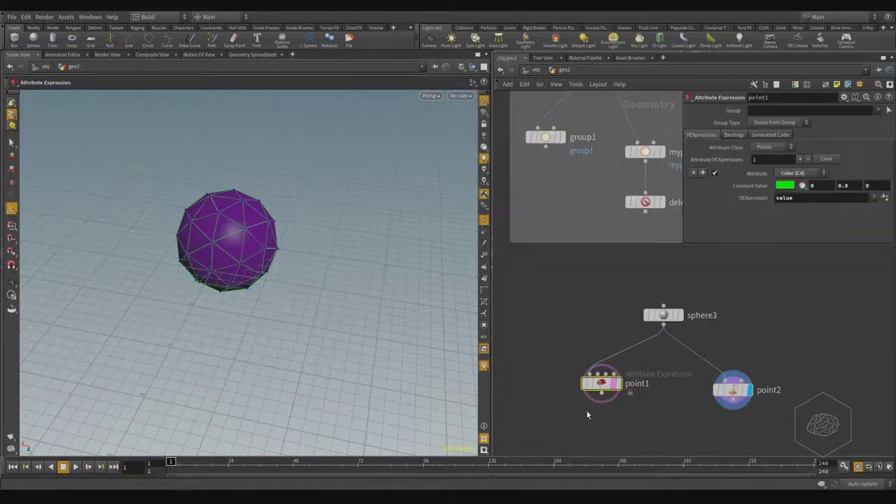
middle_click_drag(677, 396, 625, 399)
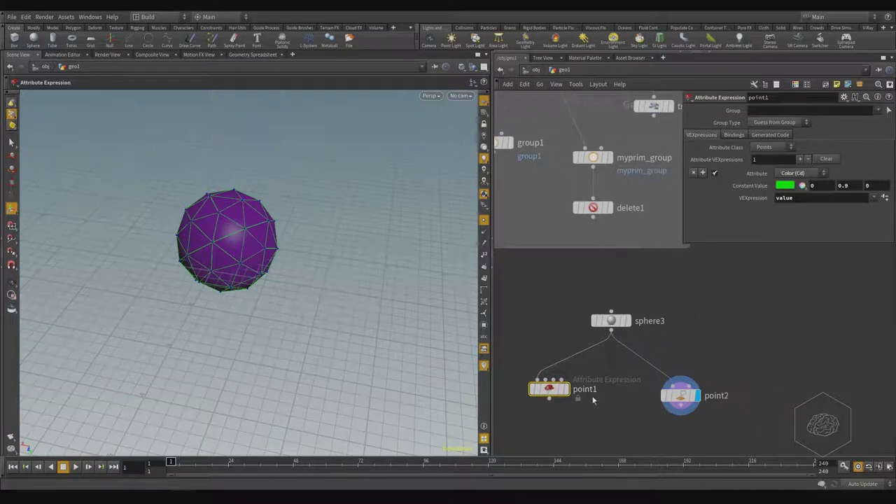
middle_click_drag(734, 359, 759, 355)
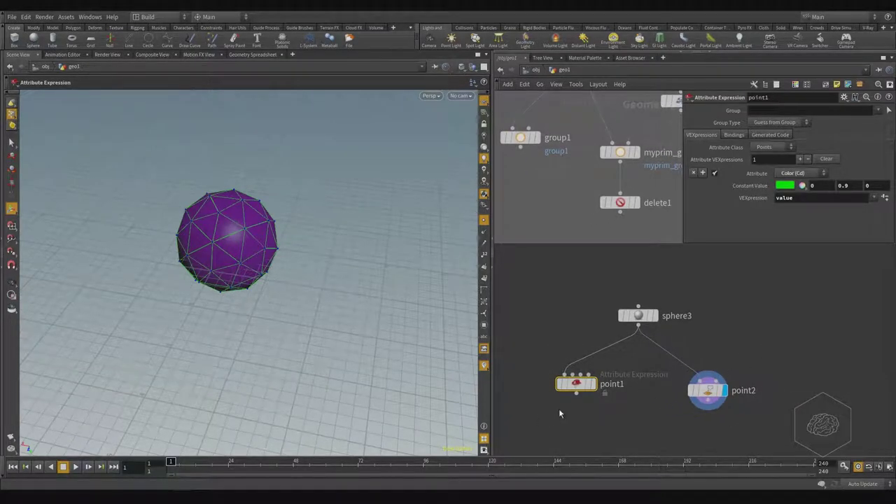
left_click_drag(785, 338, 692, 450)
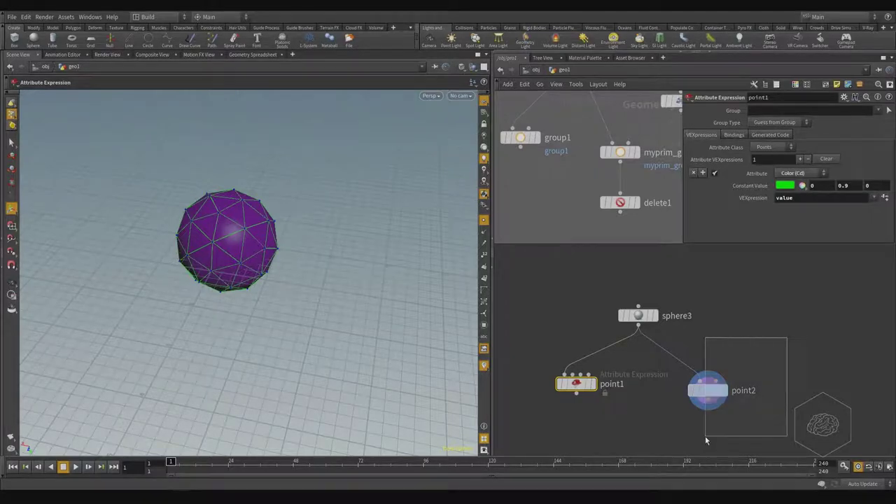
middle_click_drag(761, 404, 748, 410)
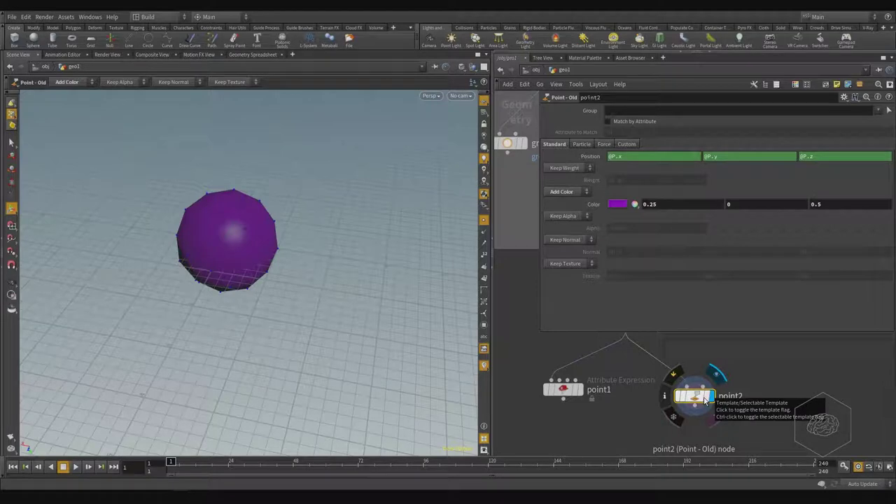
mouse_move(728, 410)
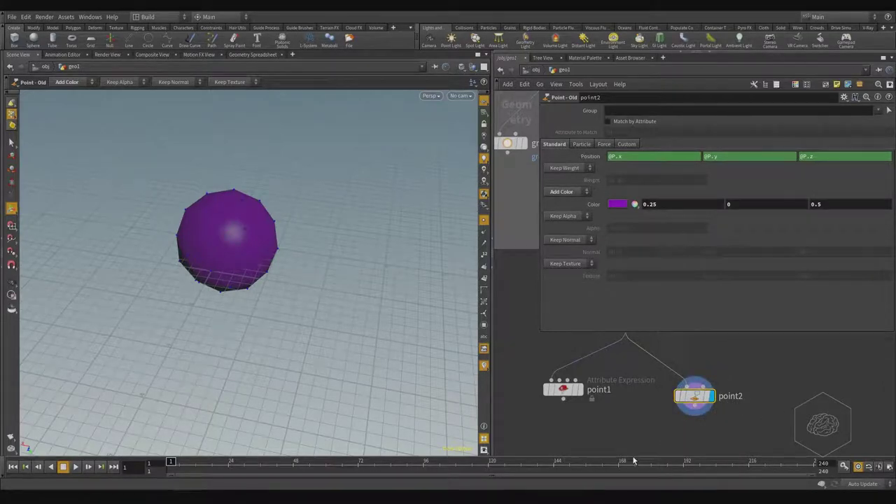
left_click(566, 389)
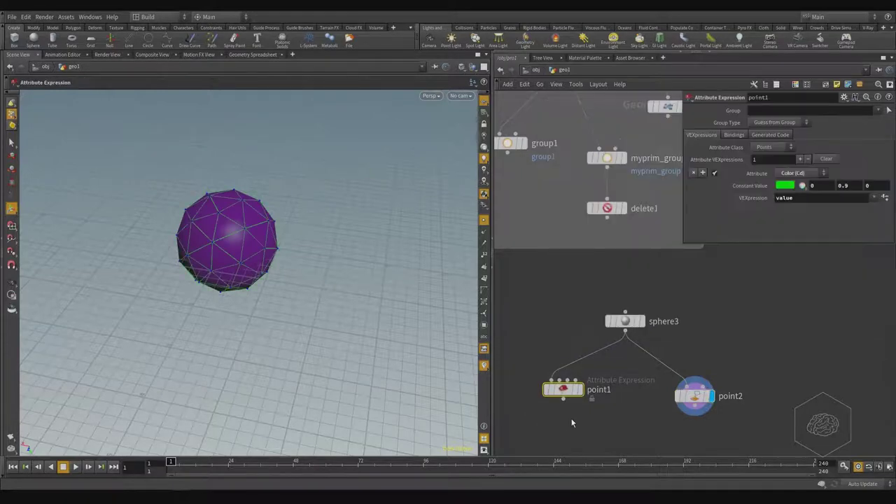
Add a POP Network node beside the sphere3 branches, look inside it and return to the geo1 network.
key("Tab")
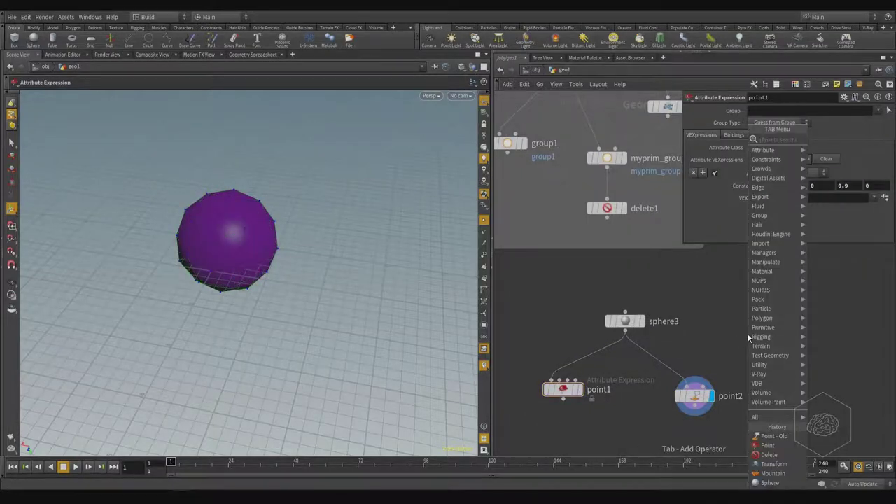
type("popnet")
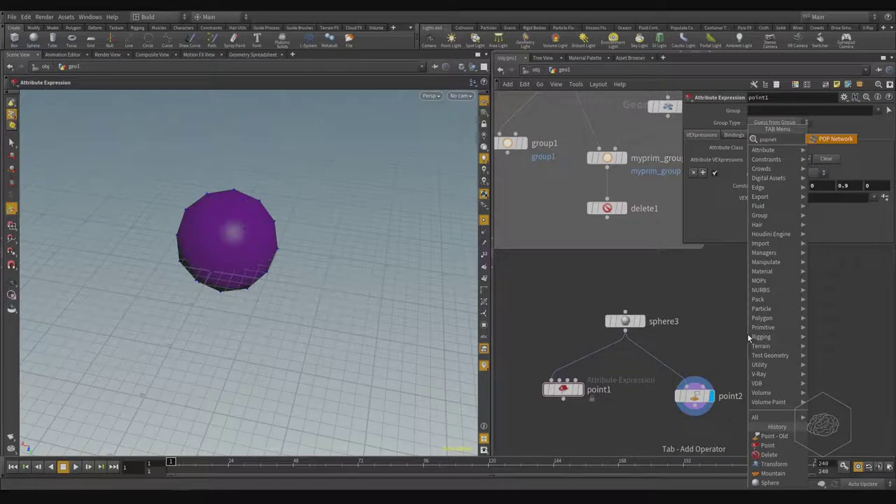
key("Return")
left_click(776, 353)
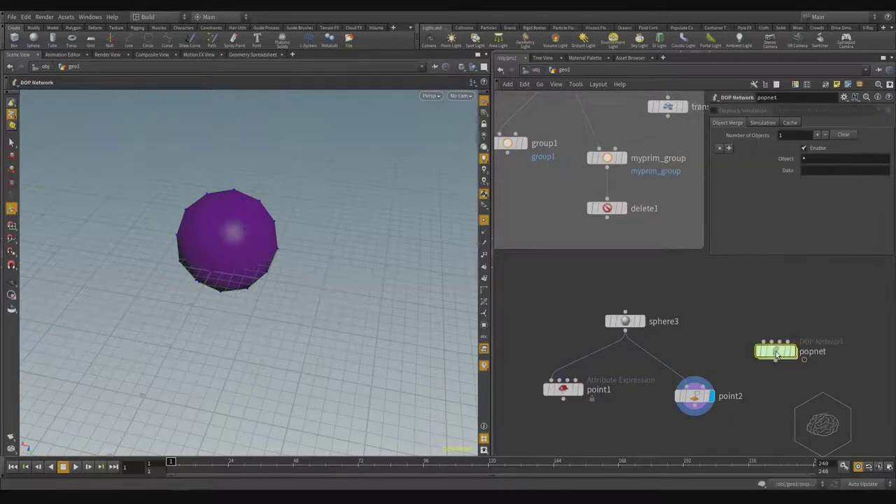
double_click(775, 351)
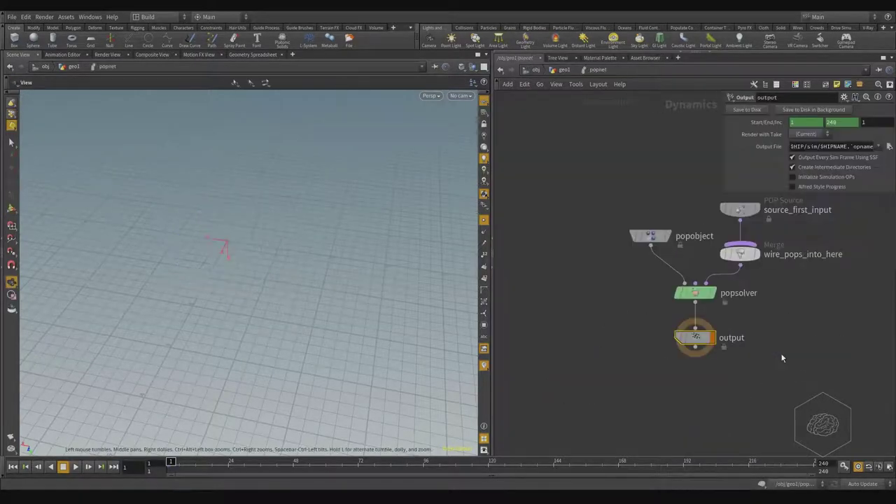
left_click(564, 70)
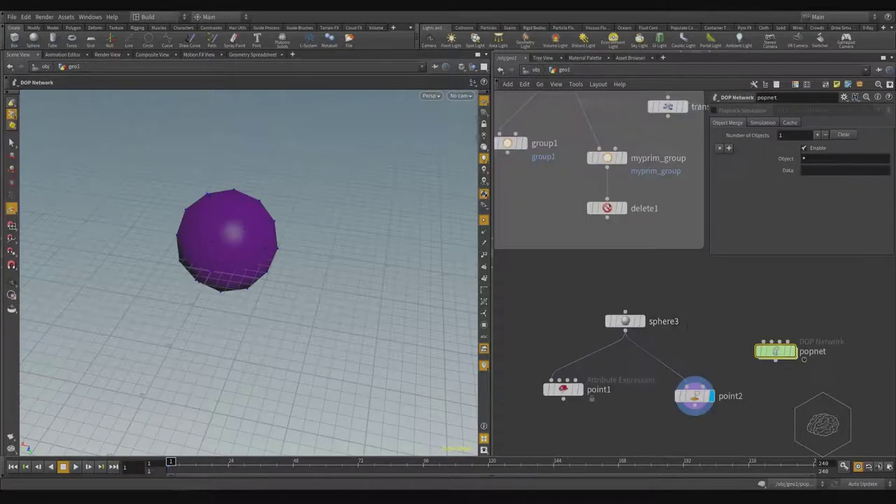
Add a Particle node below the popnet node and shift it slightly in the network.
key("Tab")
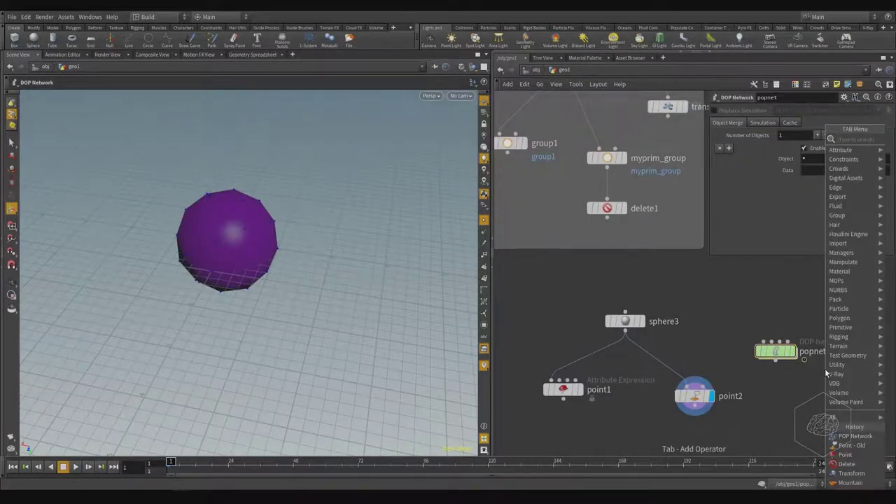
type("pop")
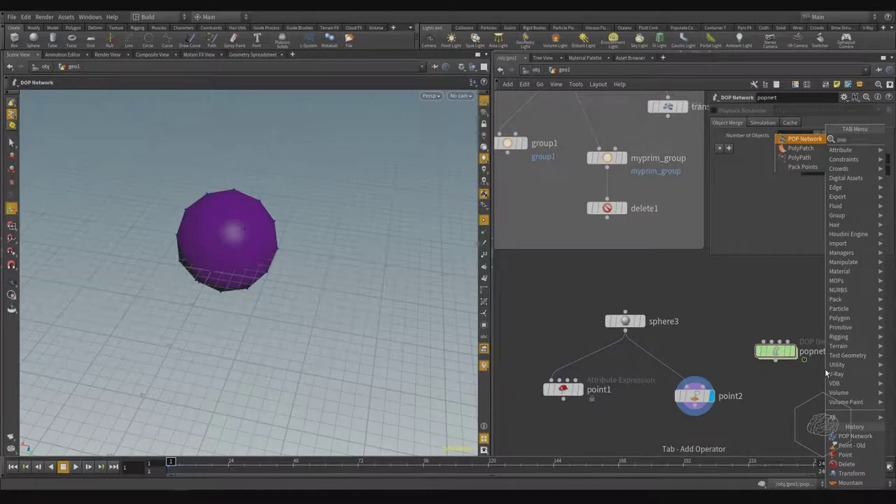
type(" ne")
key("BackSpace")
key("BackSpace")
key("BackSpace")
key("BackSpace")
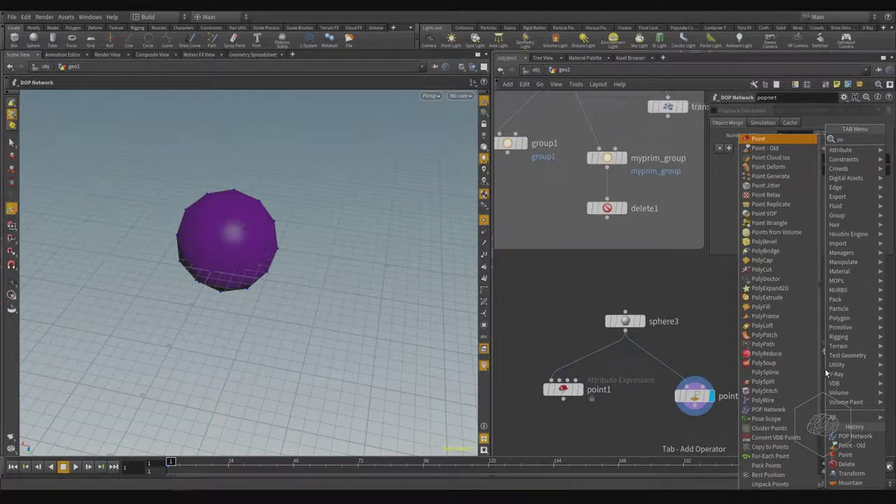
key("BackSpace")
type("art")
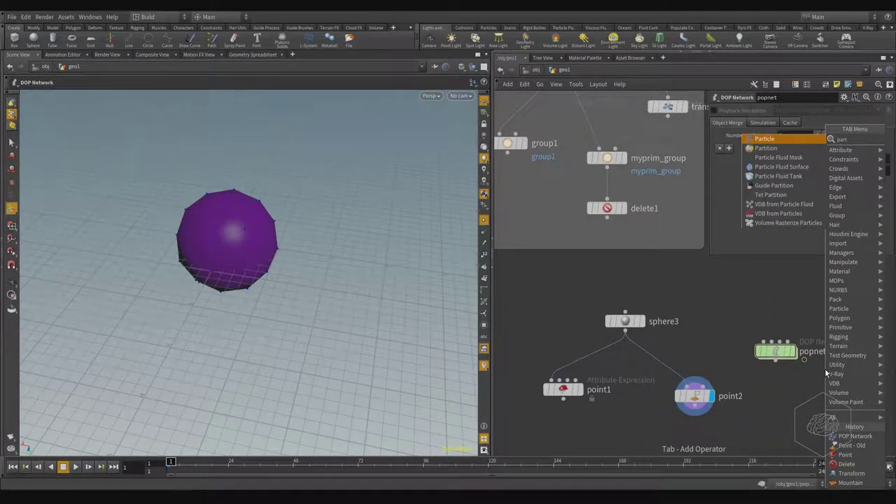
key("Return")
left_click(797, 410)
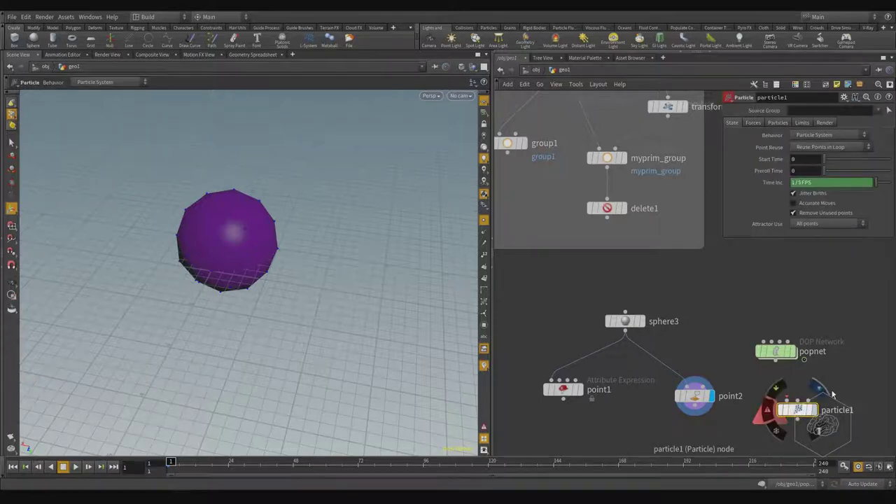
middle_click_drag(852, 376, 791, 340)
mouse_move(700, 371)
left_click_drag(718, 380, 696, 398)
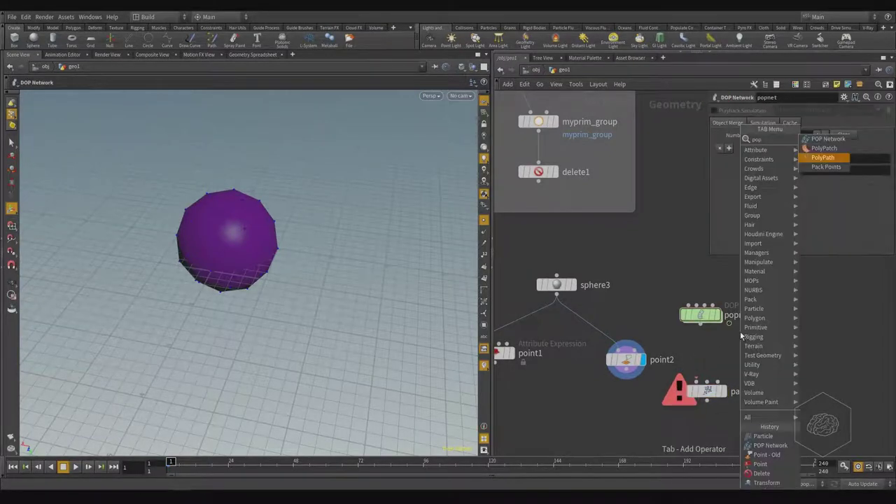
Search the operator list for "pop", look through the matching nodes and close it without adding any.
key("Escape")
key("Tab")
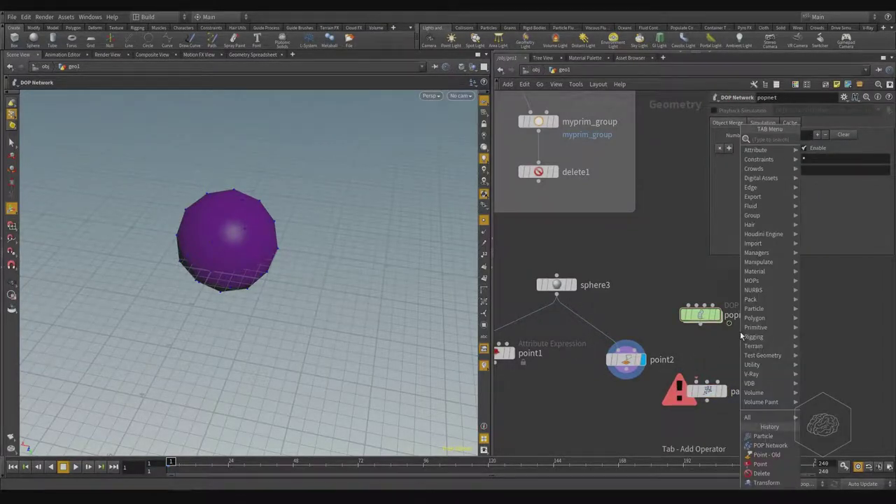
type("pop")
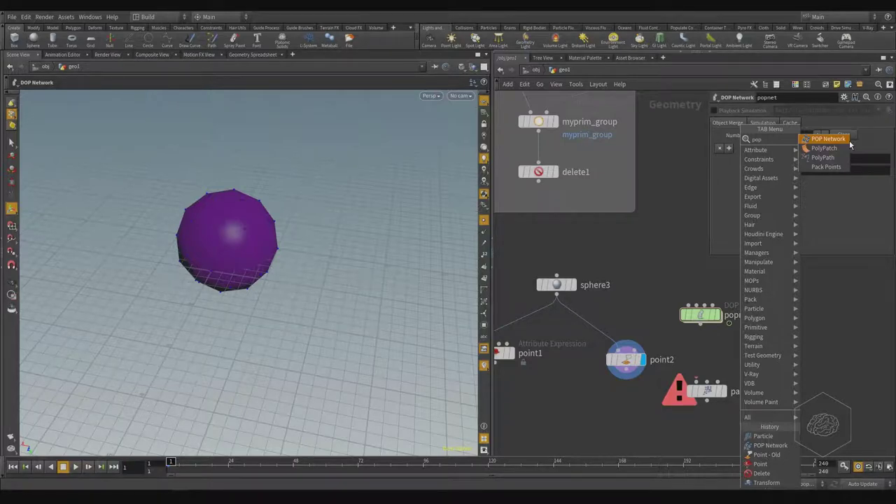
key("Up")
key("Up")
key("Up")
key("Up")
key("Up")
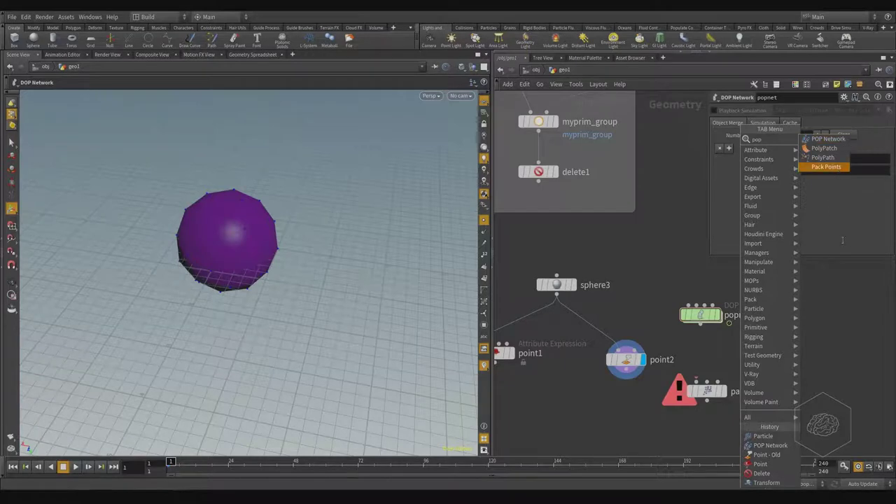
key("Escape")
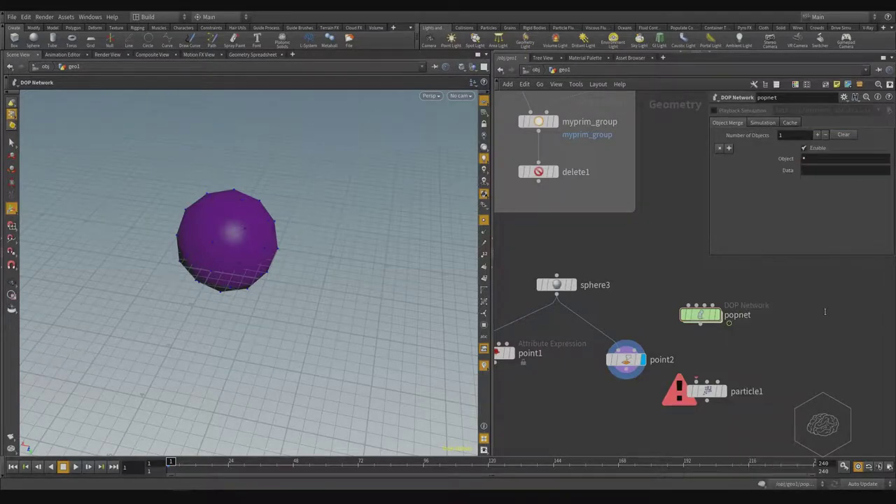
Move the popnet node away from particle1 and select both nodes together.
left_click_drag(721, 322, 761, 315)
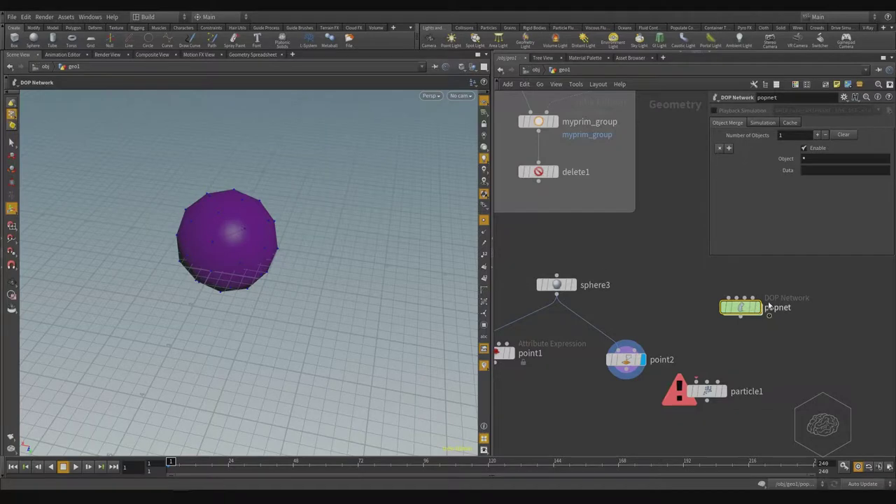
left_click_drag(806, 301, 708, 424)
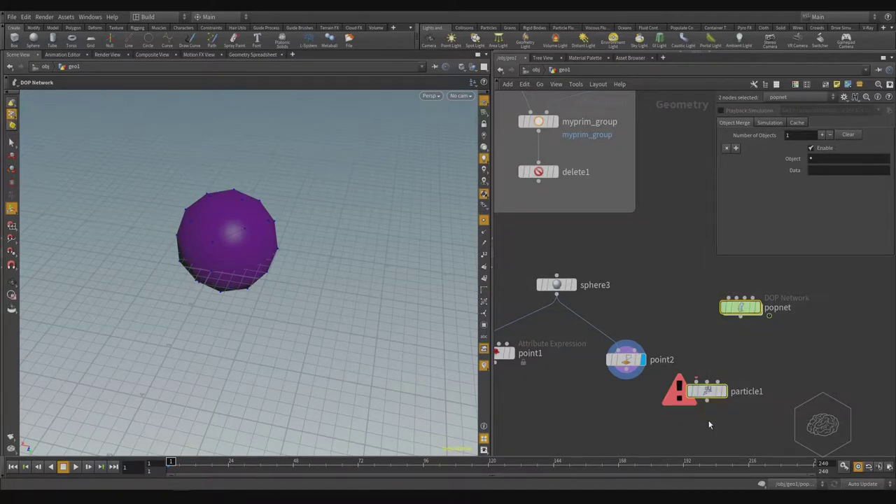